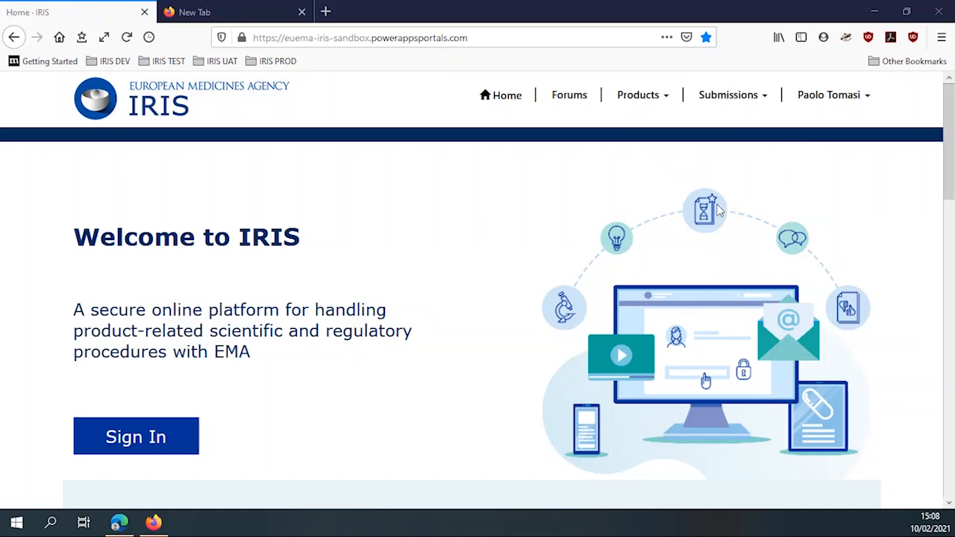
- Go to Submissions > My Drafts and start creating a new submission
click(729, 101)
click(687, 154)
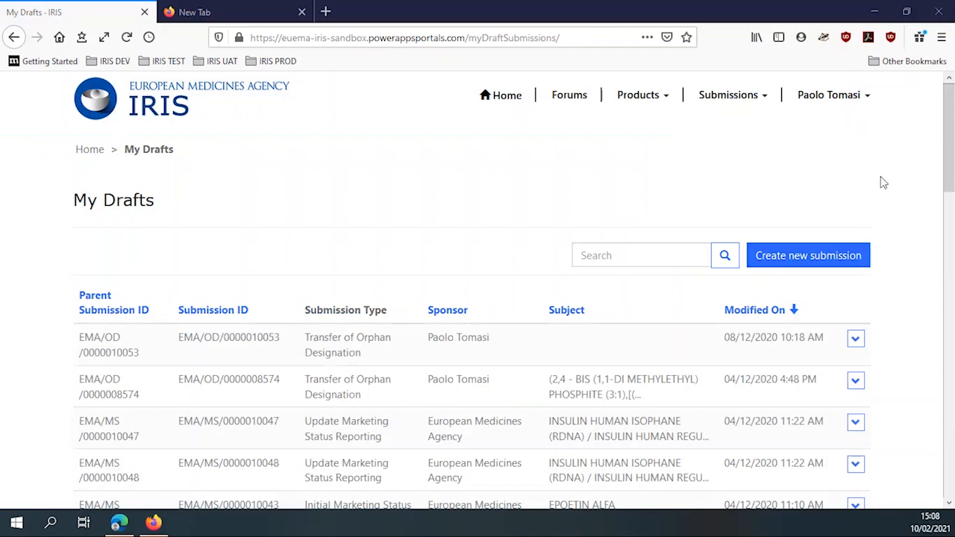
scroll(873, 171, down, 1)
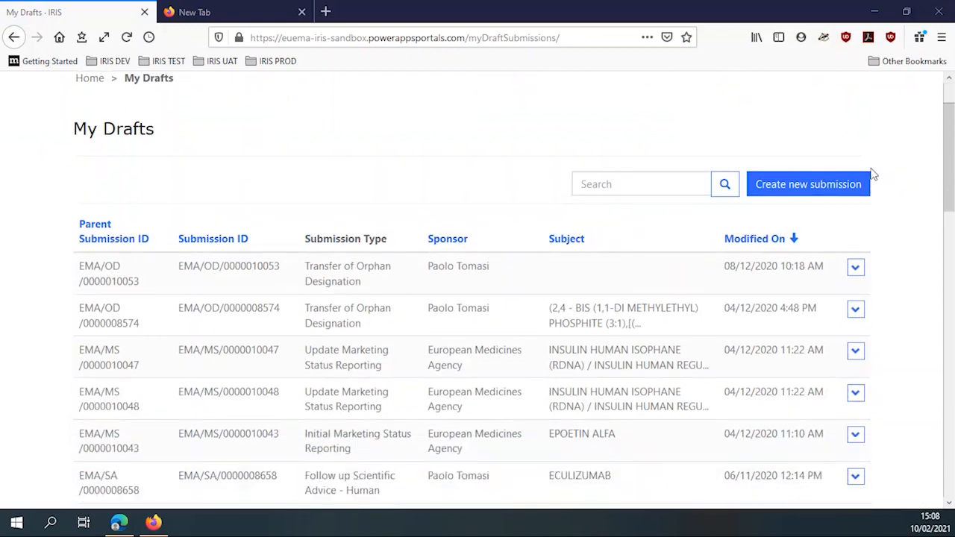
scroll(836, 246, up, 1)
click(802, 258)
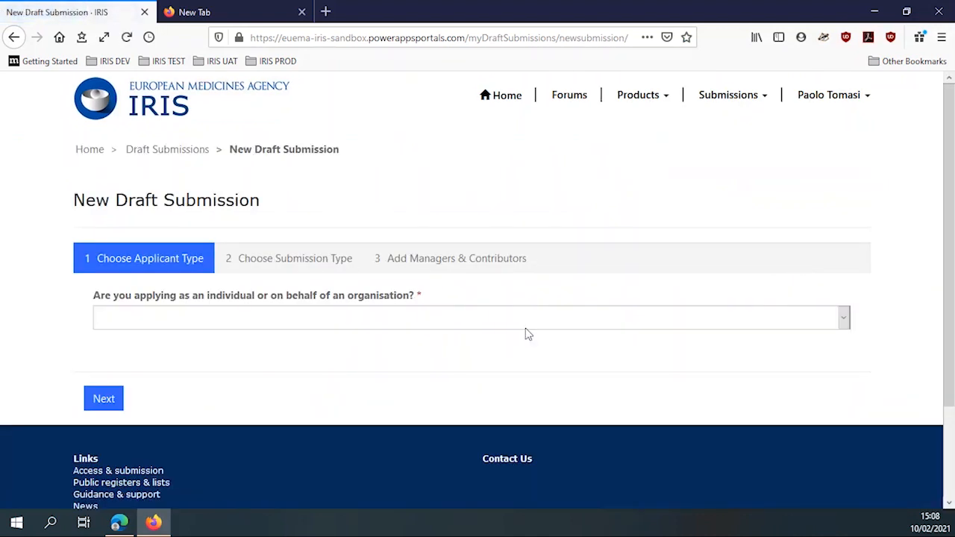
- Set the applicant type to Organisation and proceed to choosing the submission type
click(846, 318)
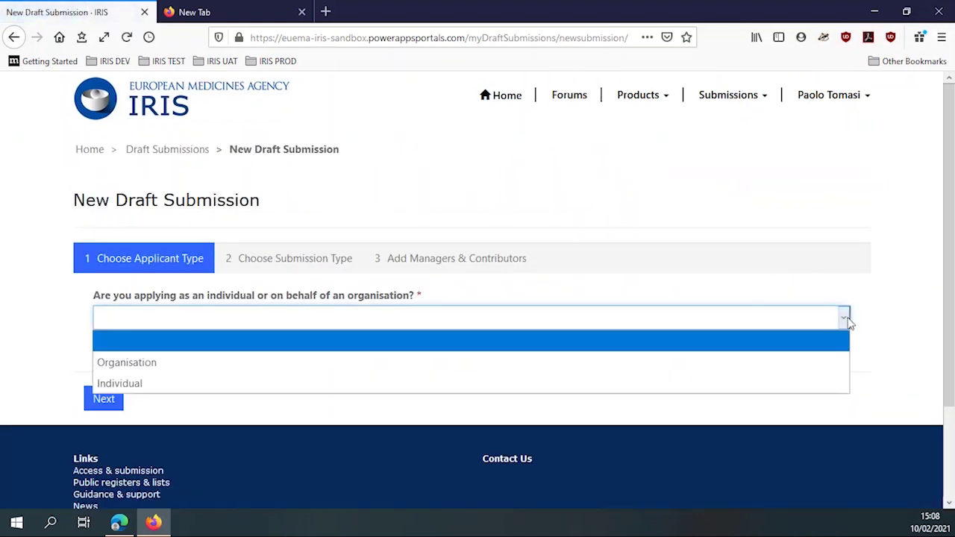
click(503, 368)
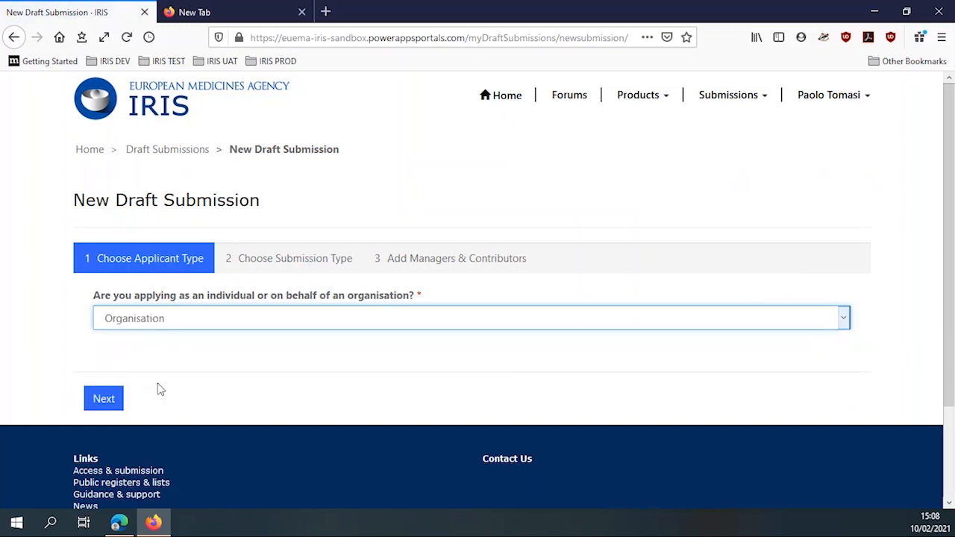
click(104, 400)
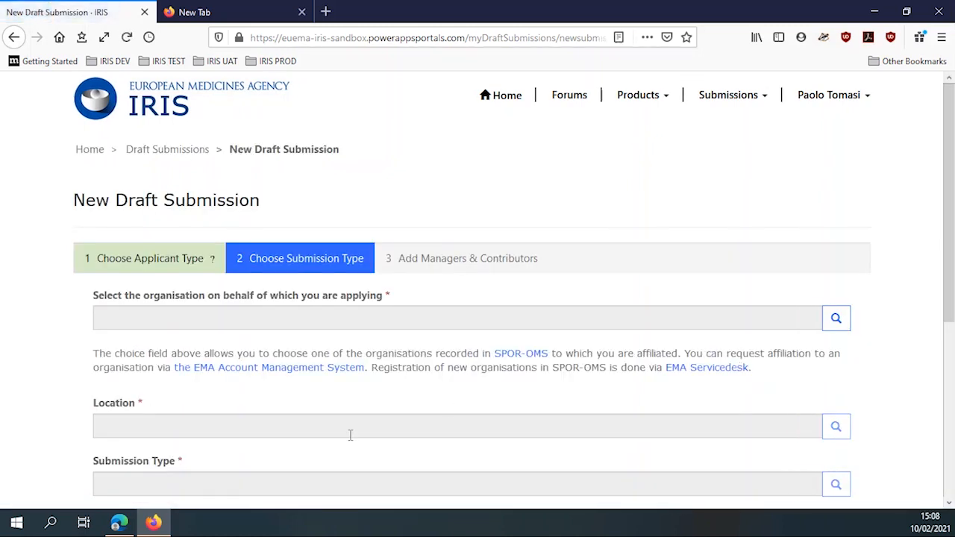
- Set both the organisation and the applicant location to European Medicines Agency
click(836, 319)
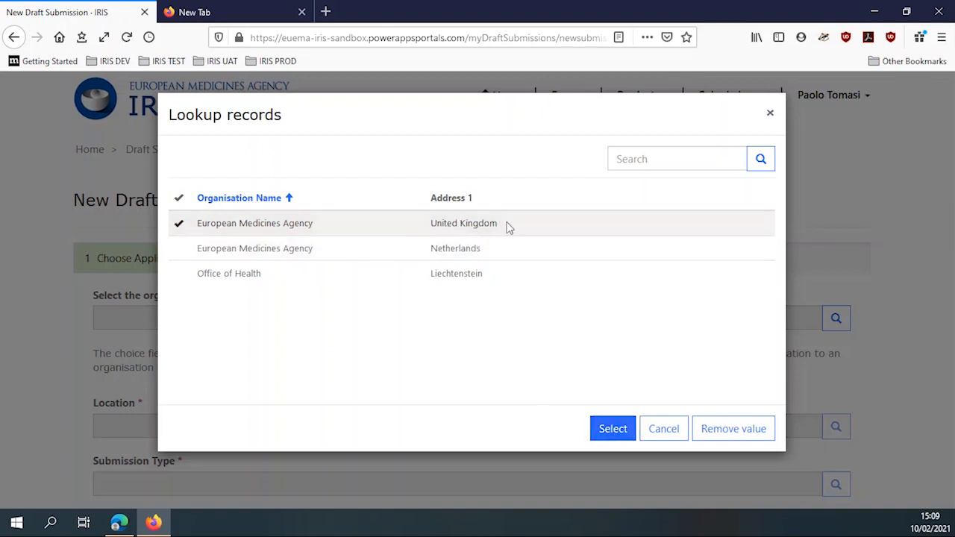
click(616, 435)
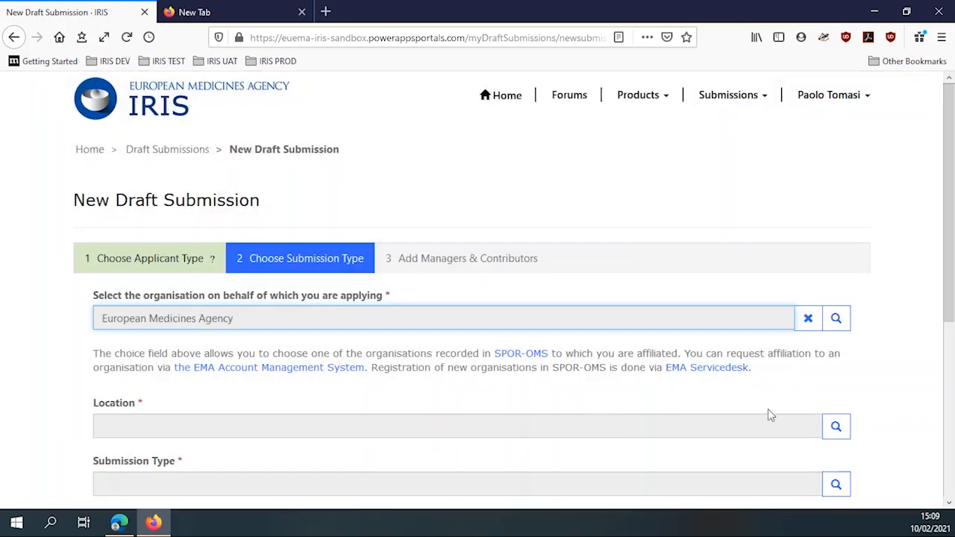
click(836, 426)
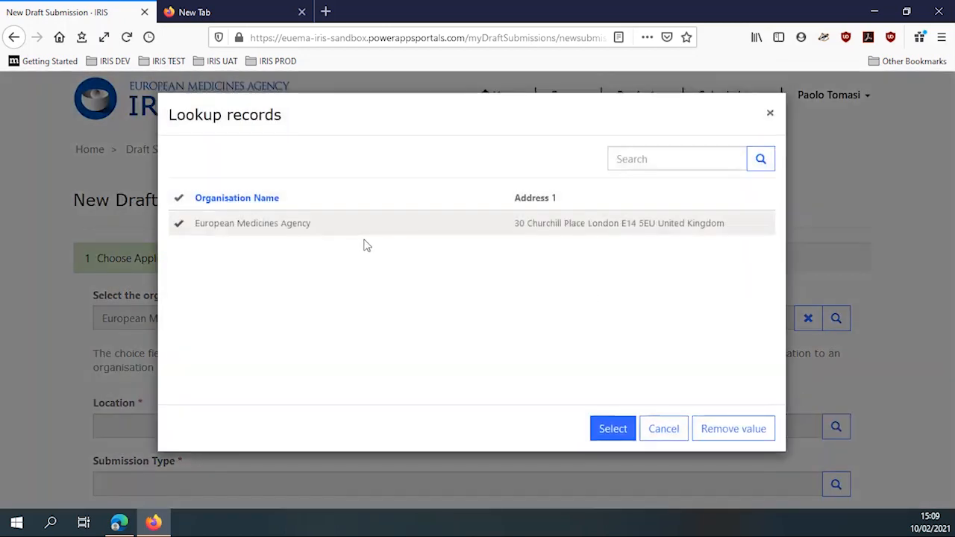
click(615, 432)
scroll(616, 371, down, 3)
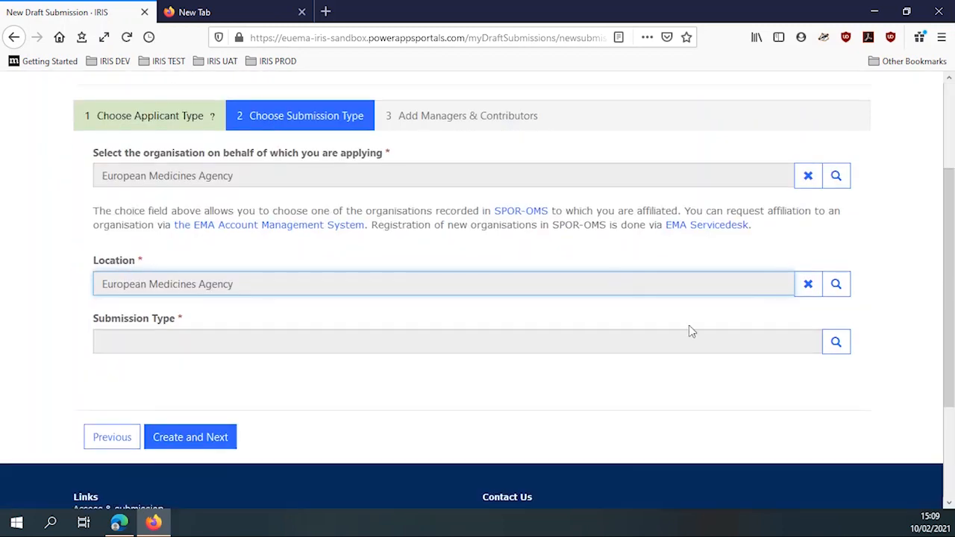
- Search 'orphan', set the submission type to Application for Orphan Designation, and create the draft
click(837, 344)
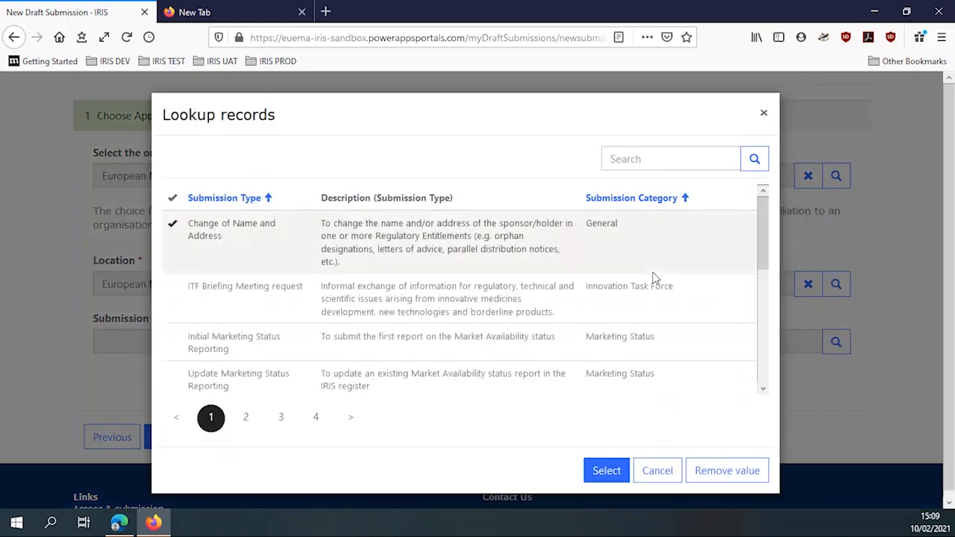
click(647, 161)
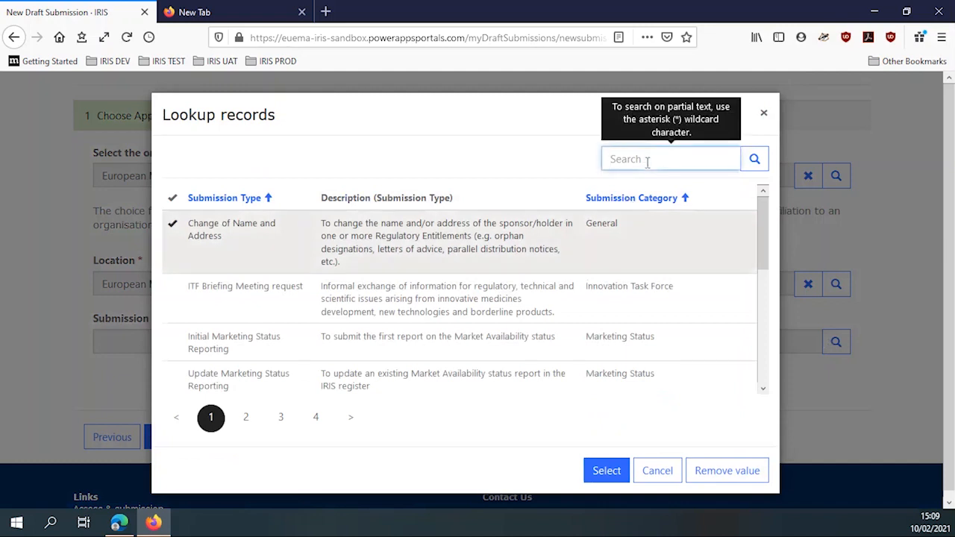
text(orphan)
key(Return)
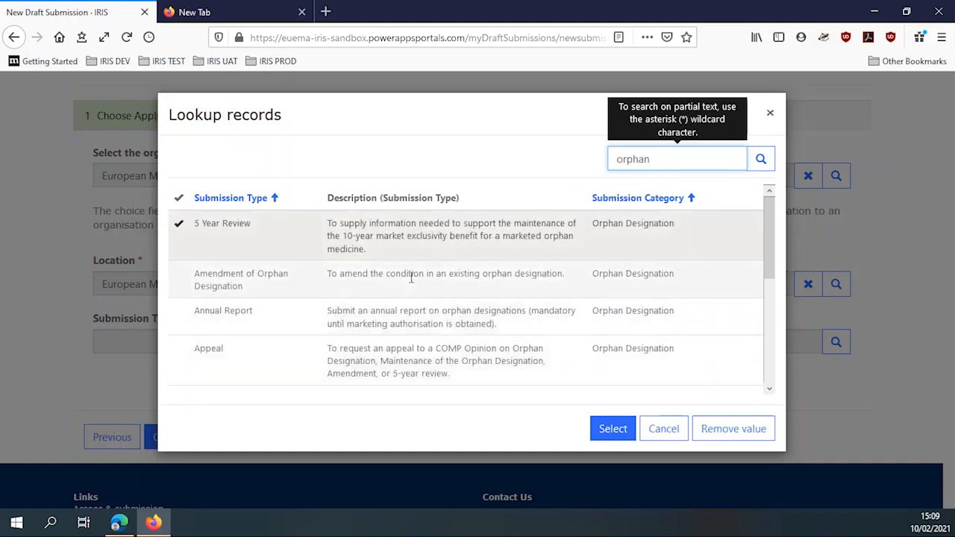
scroll(411, 278, down, 5)
scroll(407, 276, up, 1)
scroll(395, 291, up, 2)
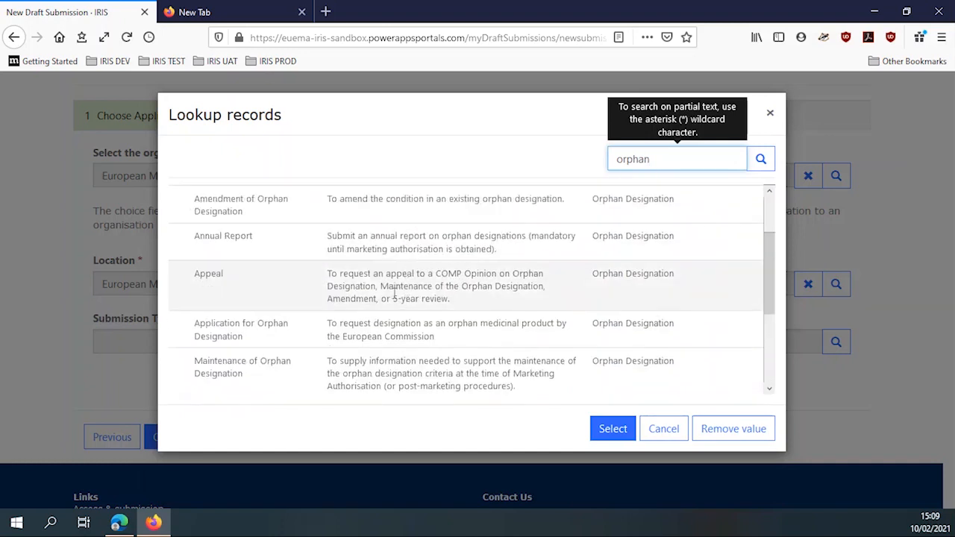
click(389, 334)
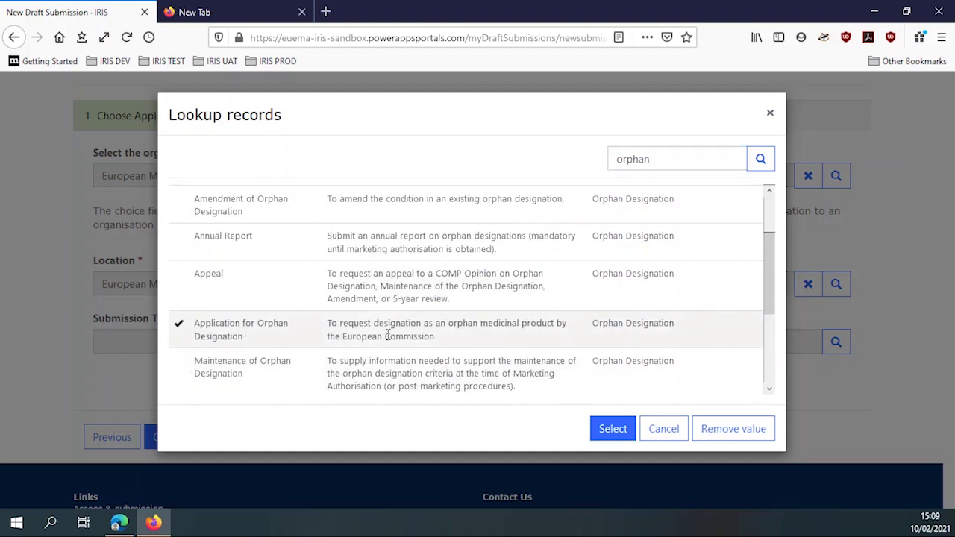
click(618, 435)
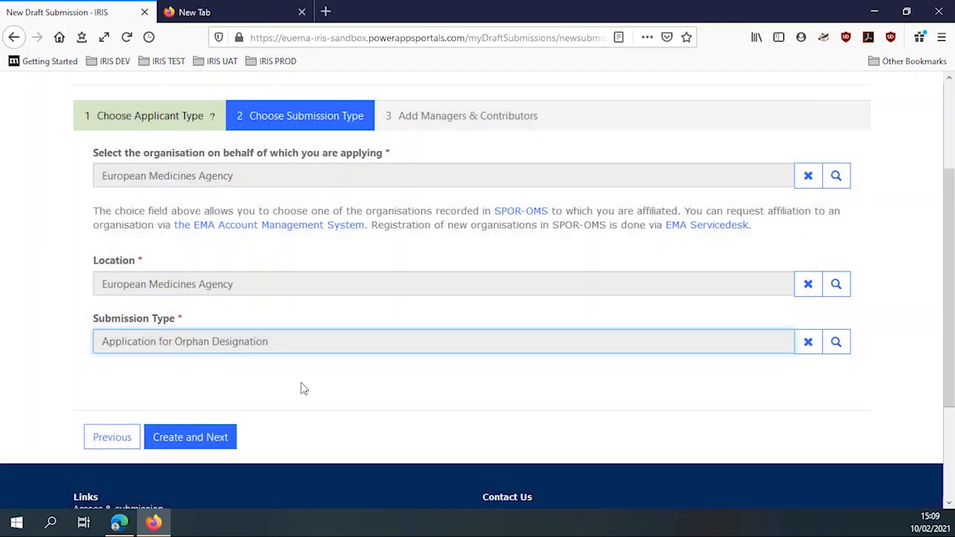
click(171, 438)
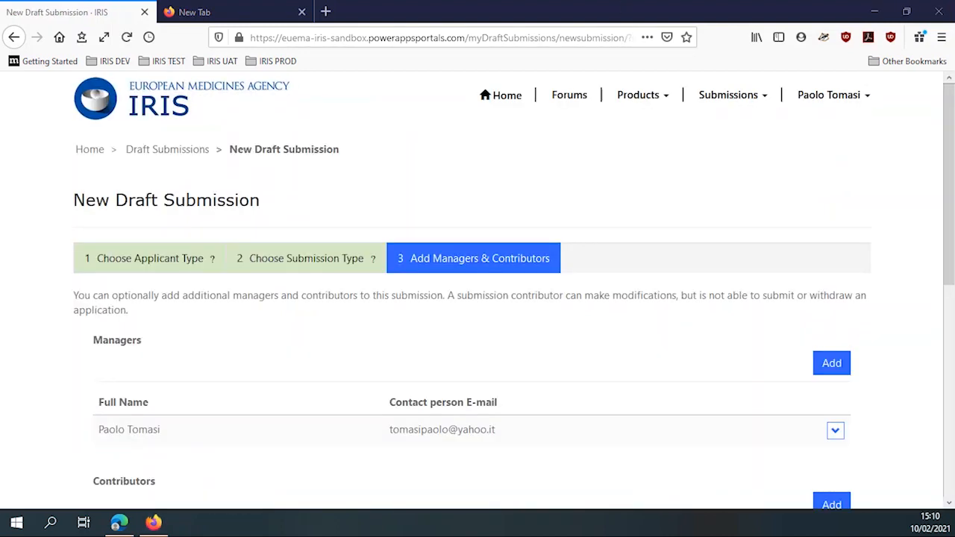
scroll(597, 394, down, 3)
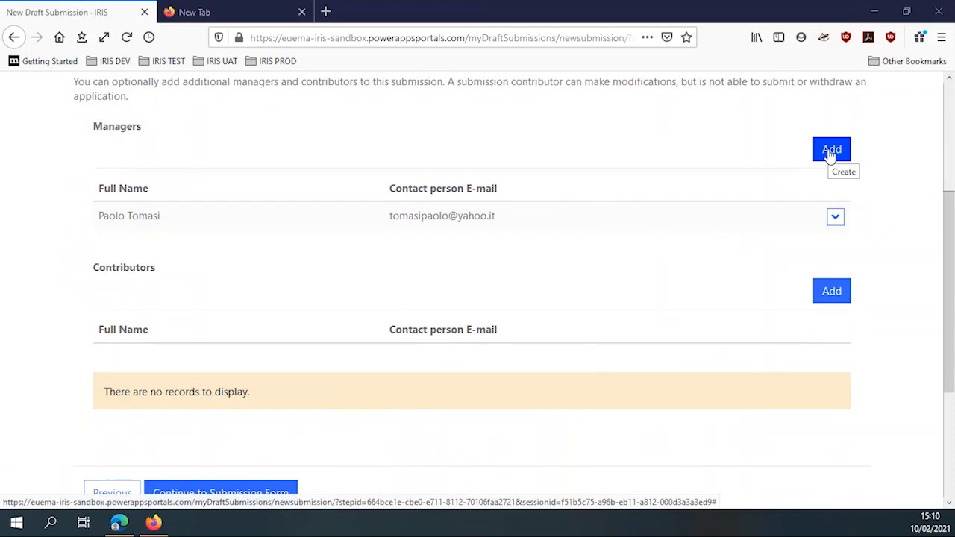
scroll(250, 464, down, 2)
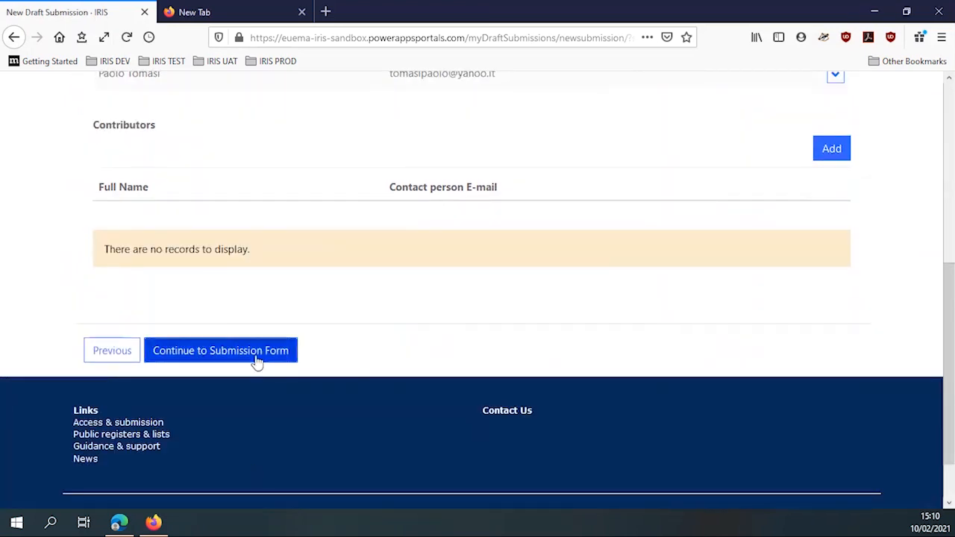
- Keep the default managers and contributors and continue to the submission form
click(256, 362)
scroll(567, 364, up, 2)
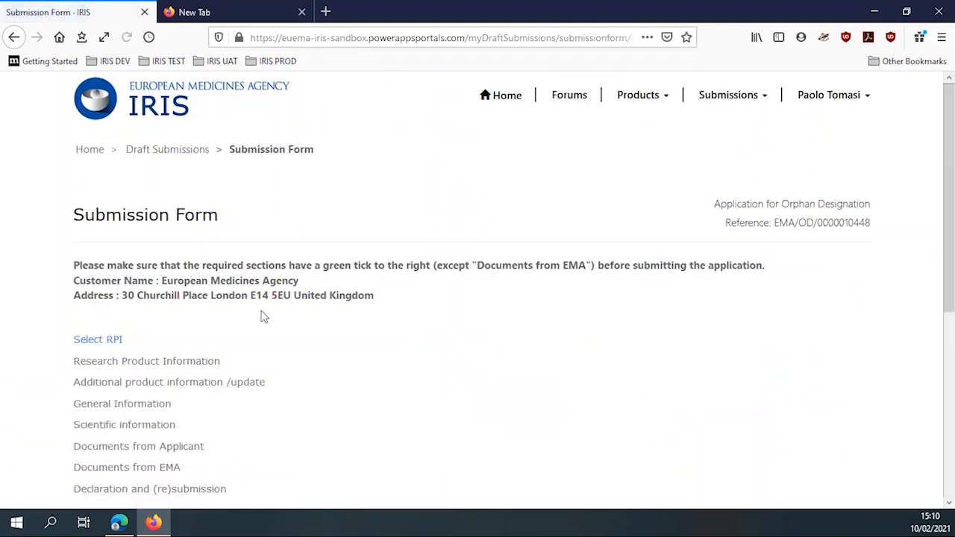
scroll(279, 314, down, 2)
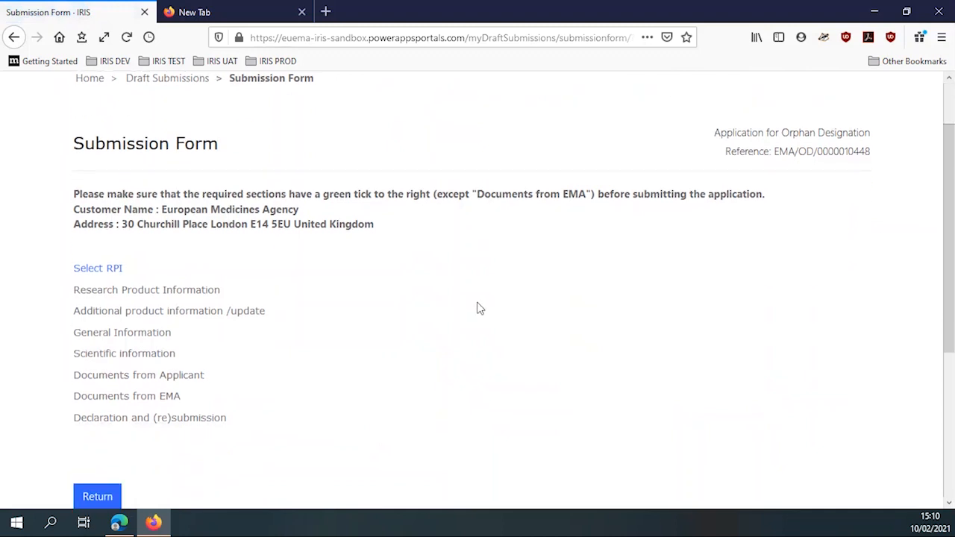
click(110, 270)
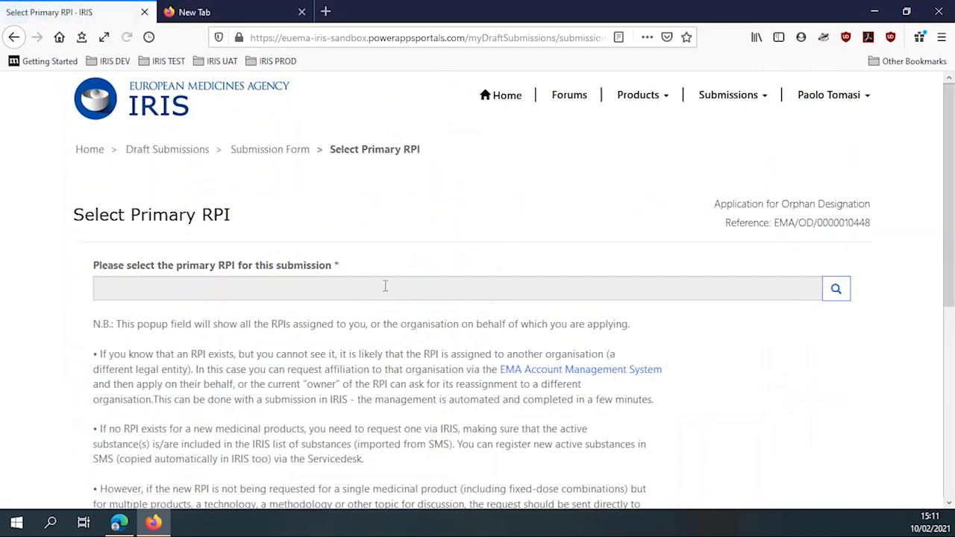
click(836, 289)
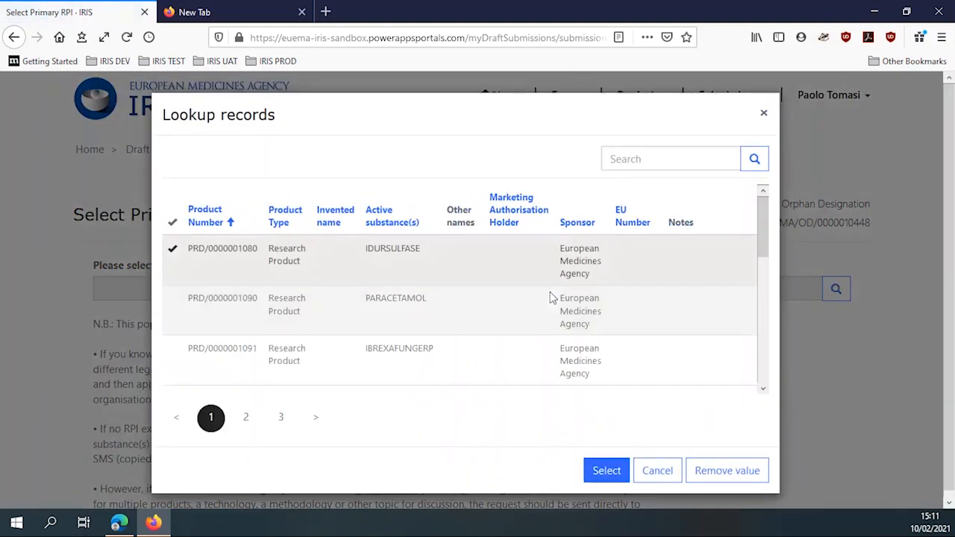
scroll(532, 289, down, 2)
scroll(533, 290, down, 1)
scroll(533, 289, down, 2)
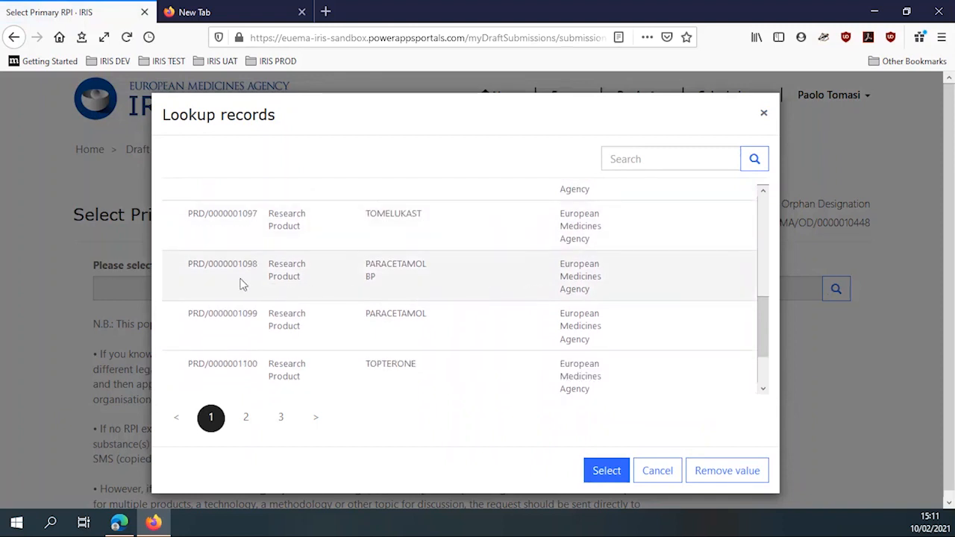
click(241, 283)
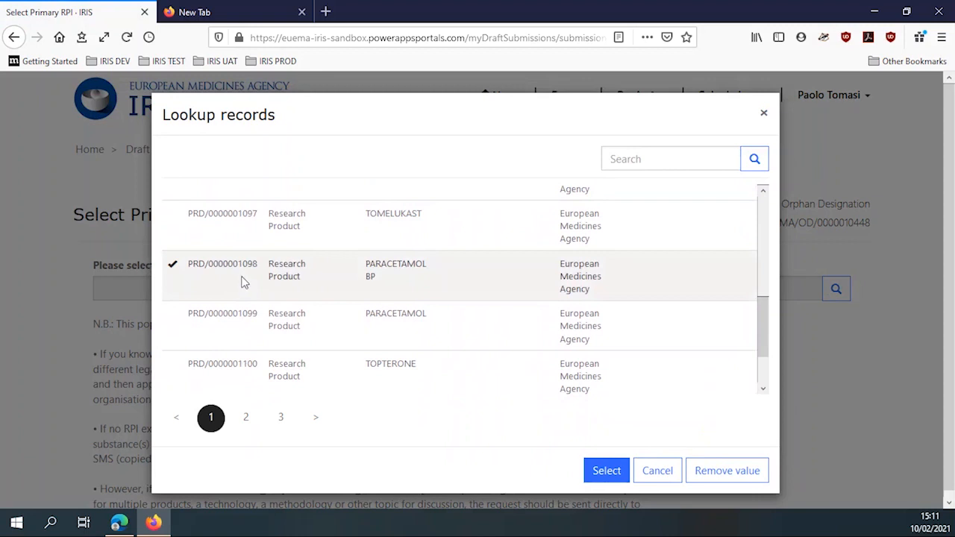
click(605, 473)
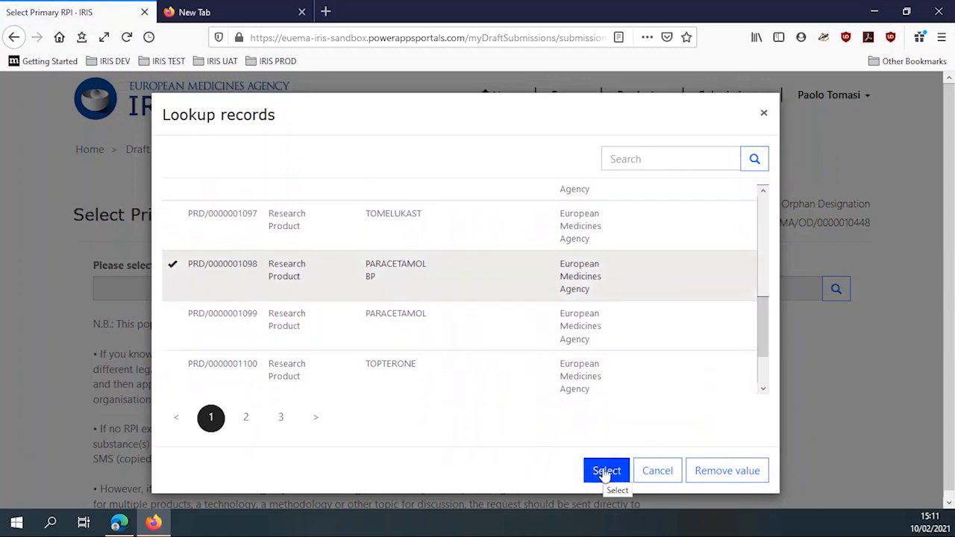
click(605, 471)
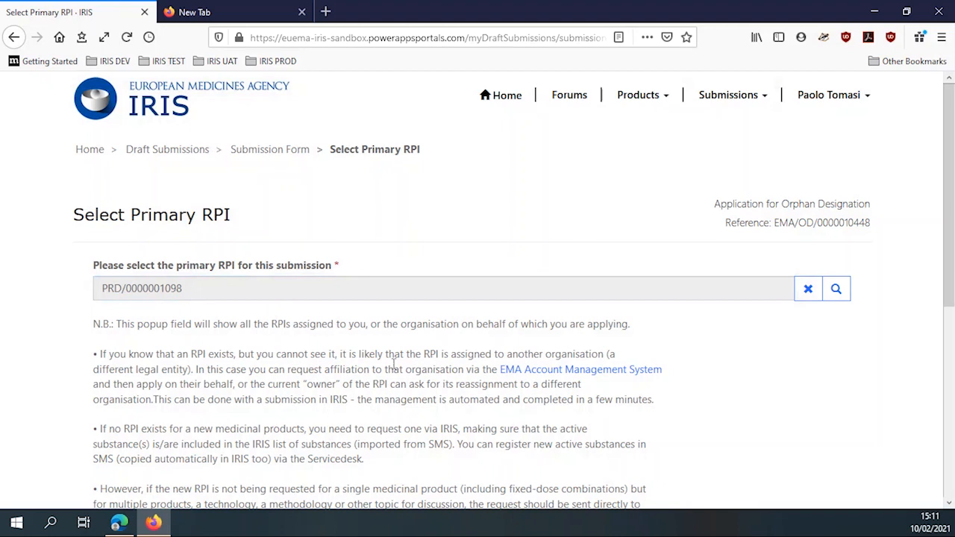
scroll(424, 352, down, 3)
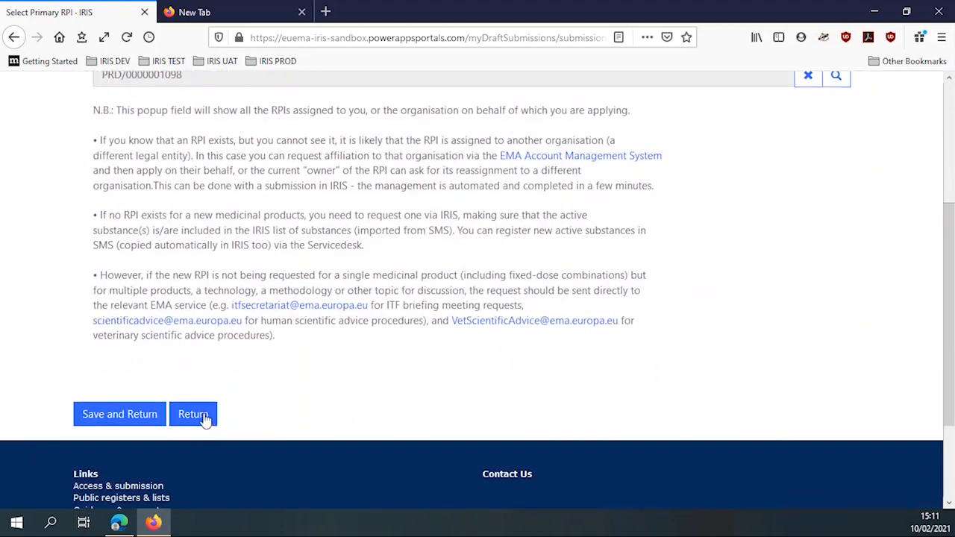
click(118, 419)
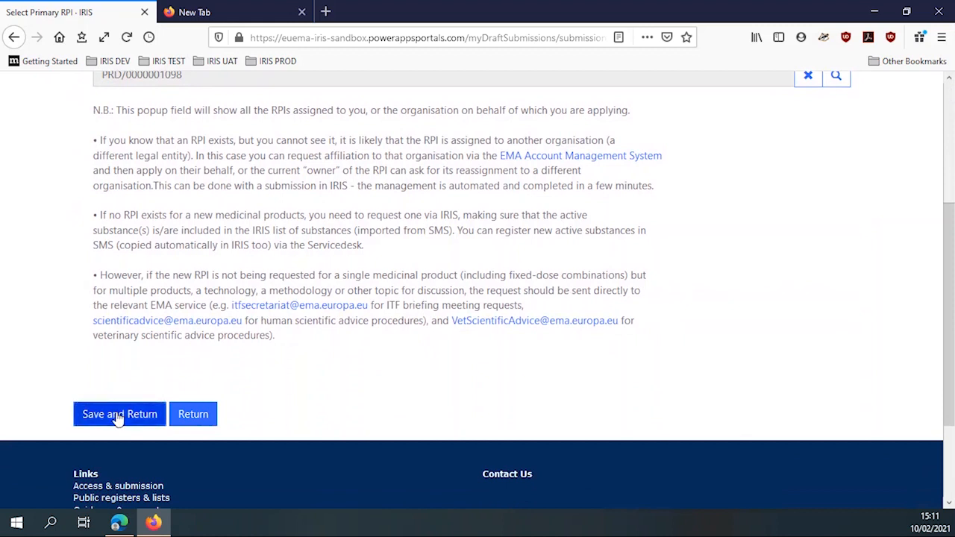
click(118, 418)
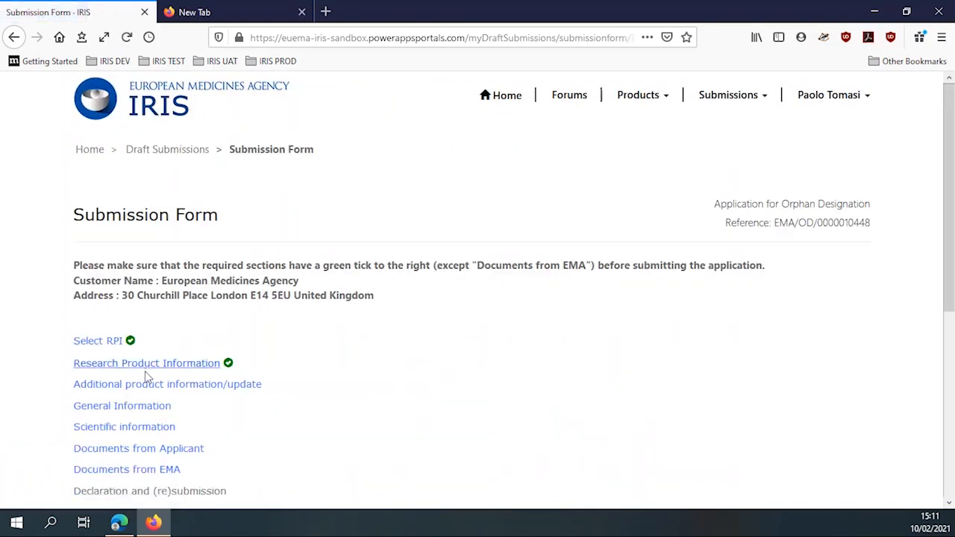
click(159, 370)
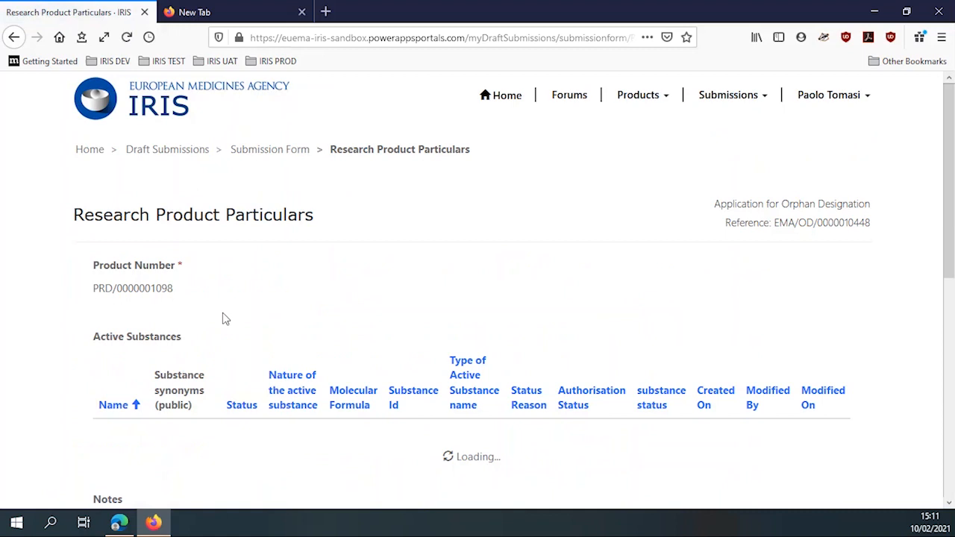
scroll(222, 318, down, 2)
scroll(206, 344, down, 2)
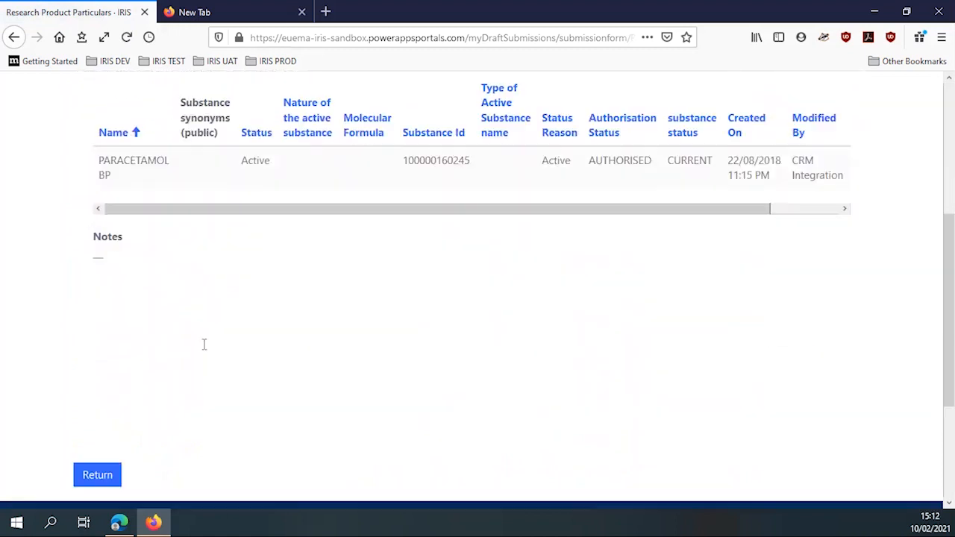
scroll(205, 343, down, 2)
click(93, 321)
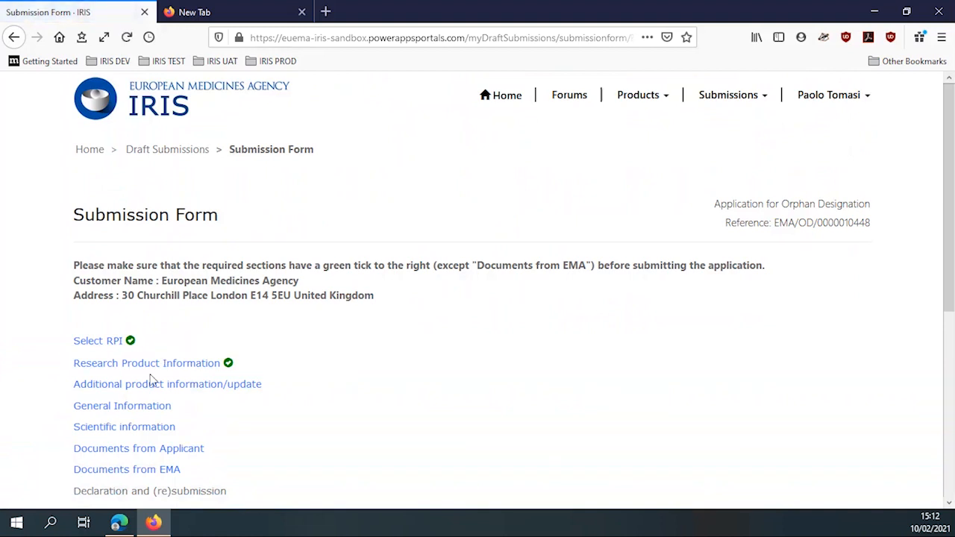
- Add Nanotechnologies and Human stem cell in vitro models as enabling technologies
click(149, 391)
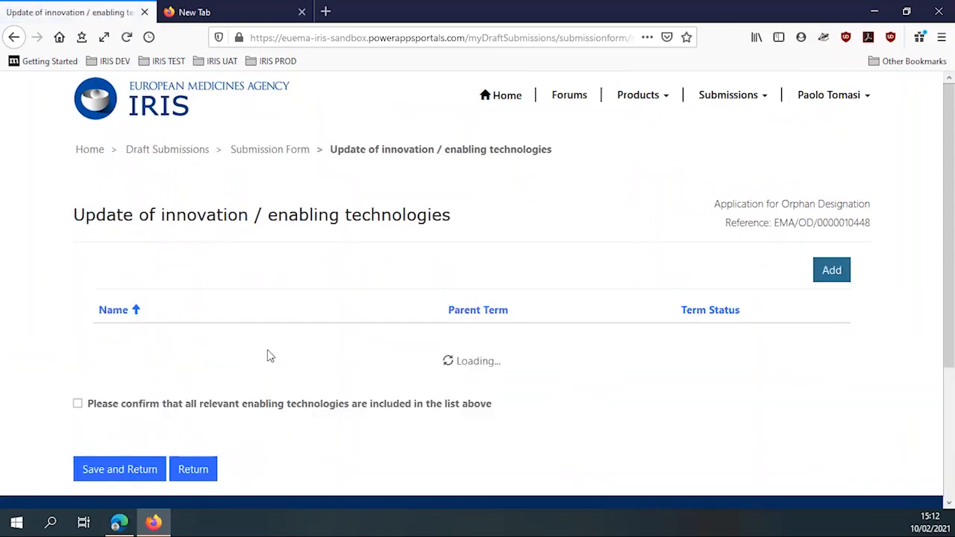
click(836, 272)
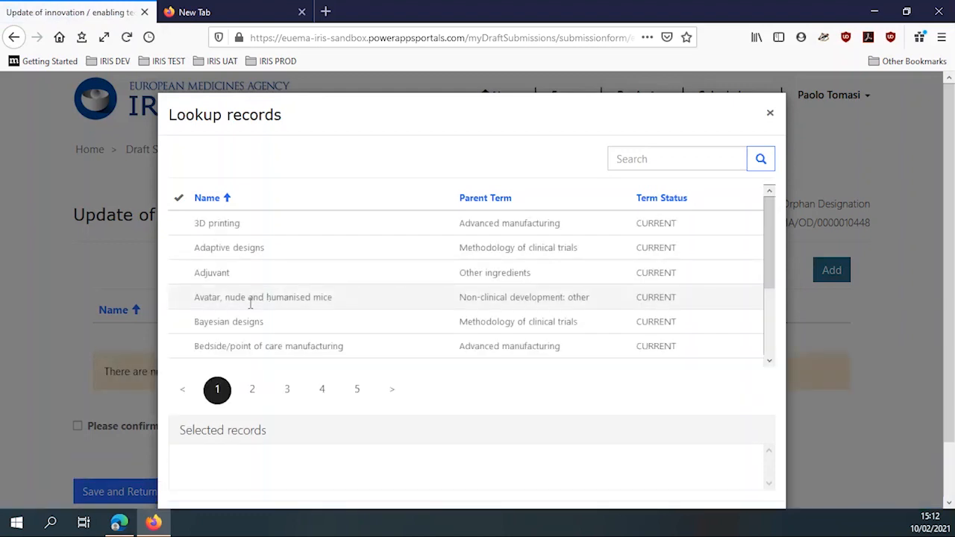
scroll(288, 328, down, 2)
scroll(289, 325, down, 1)
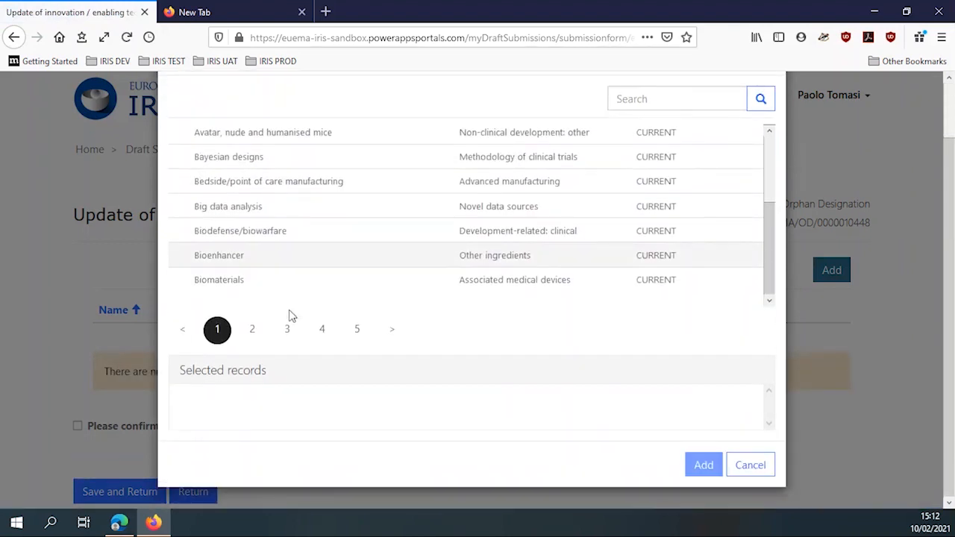
scroll(274, 267, up, 2)
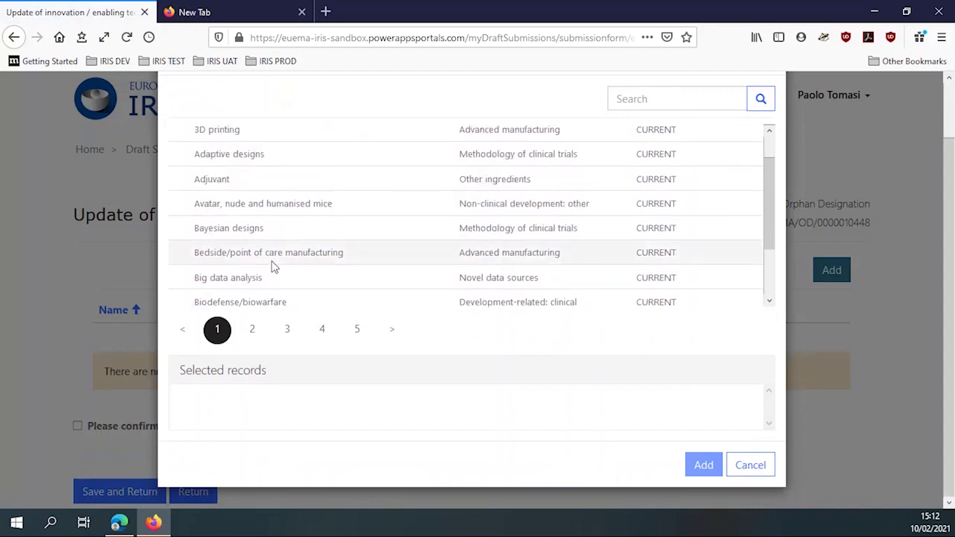
click(287, 330)
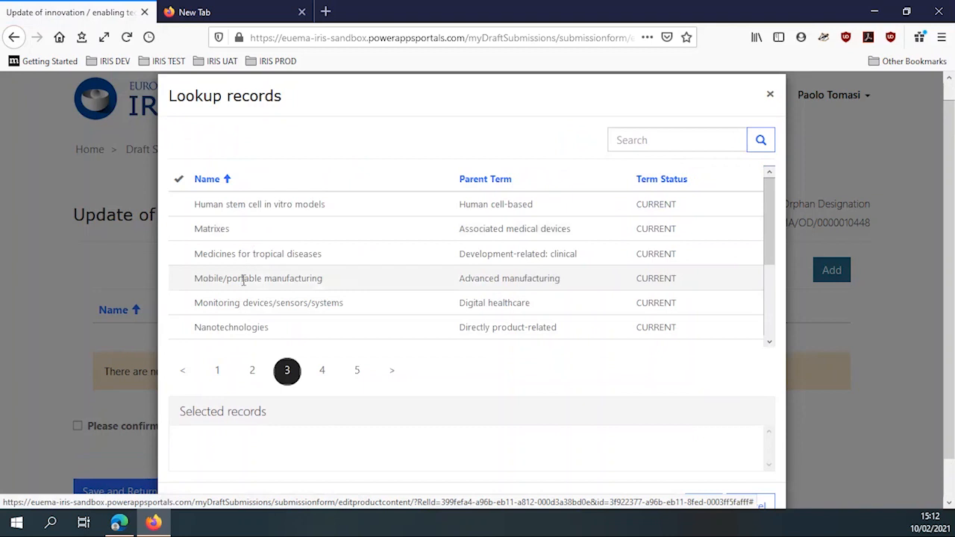
click(236, 327)
click(273, 203)
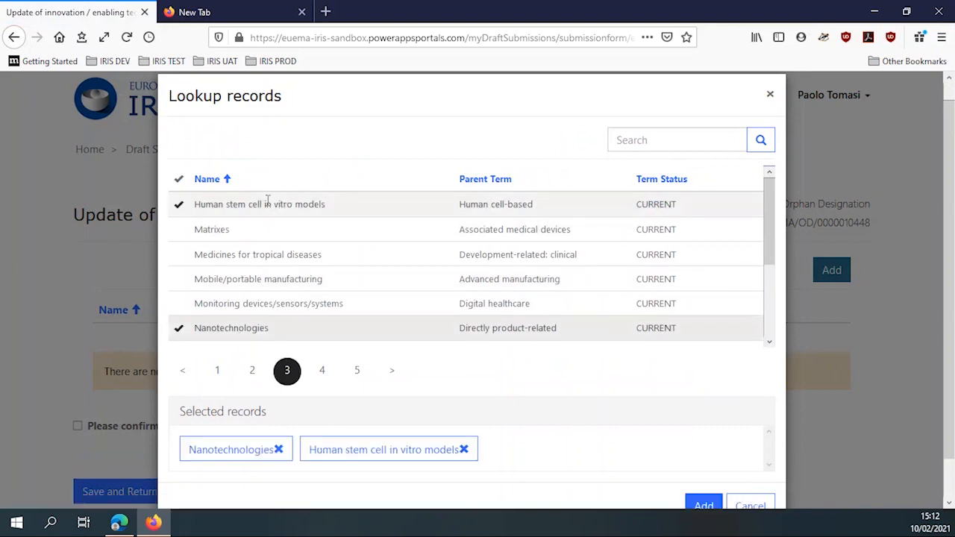
click(702, 506)
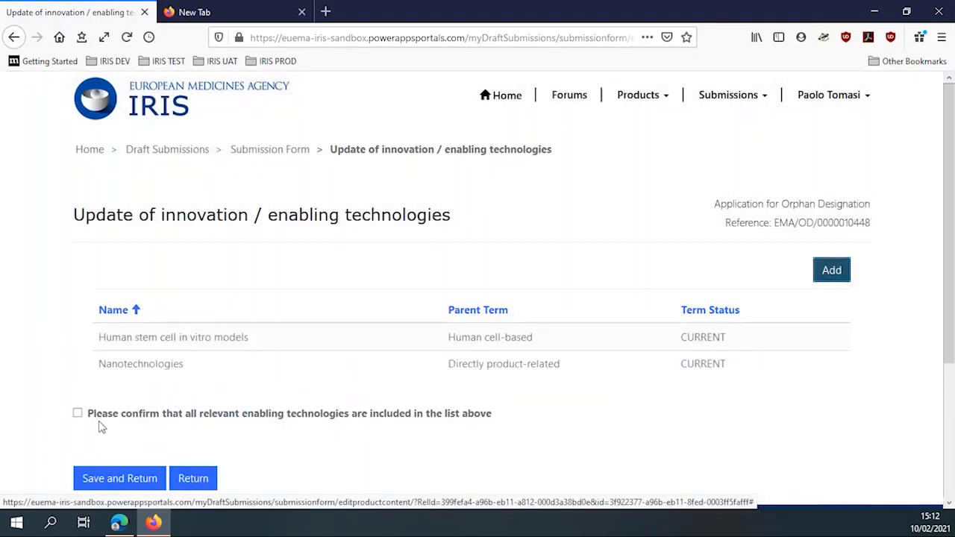
- Confirm all relevant enabling technologies are listed and save the section
click(77, 414)
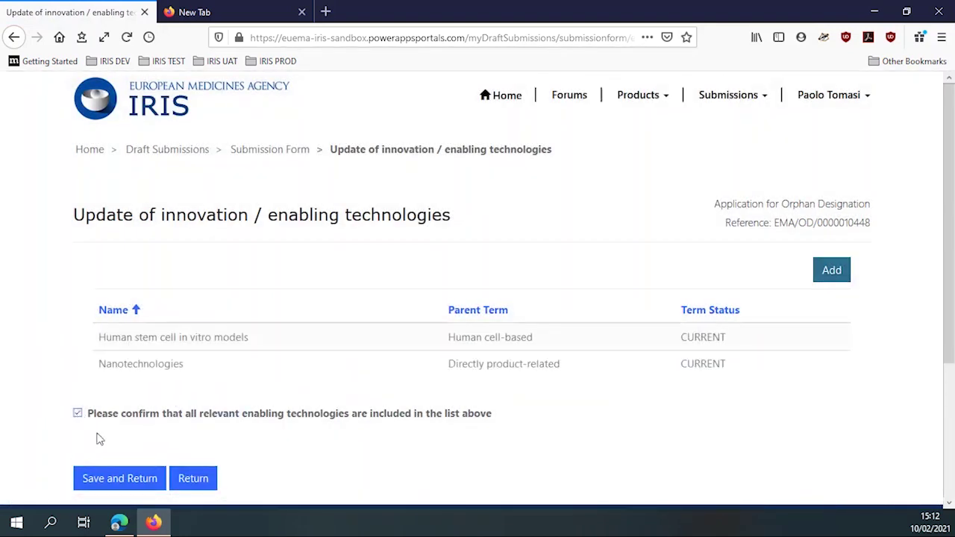
click(108, 481)
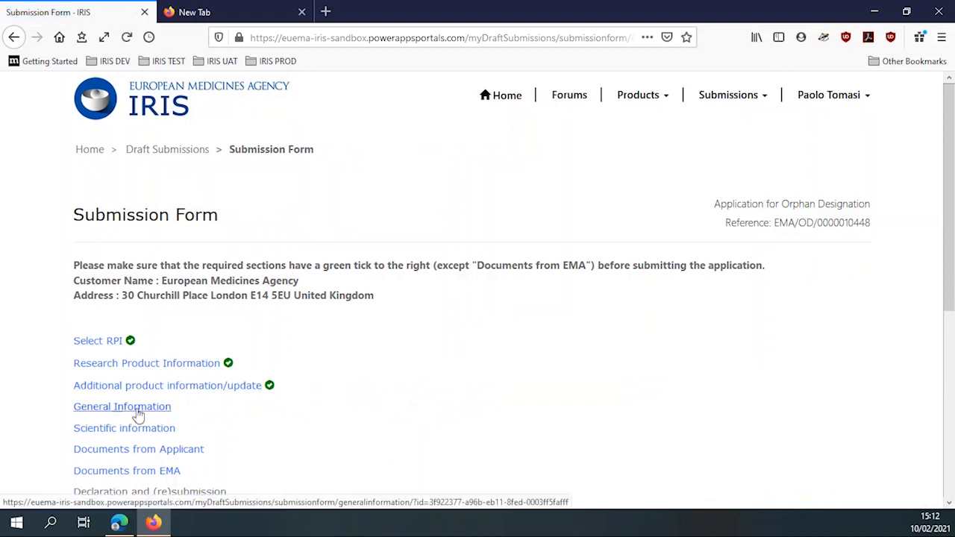
- In General Information, set the planned MAA submission date to 11/03/2021, leaving authorisation type unset
click(134, 408)
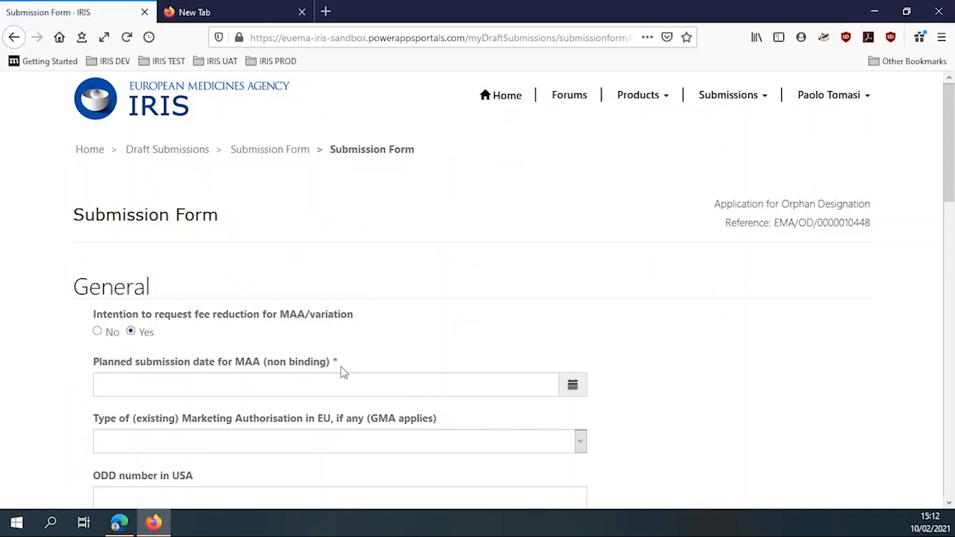
click(379, 387)
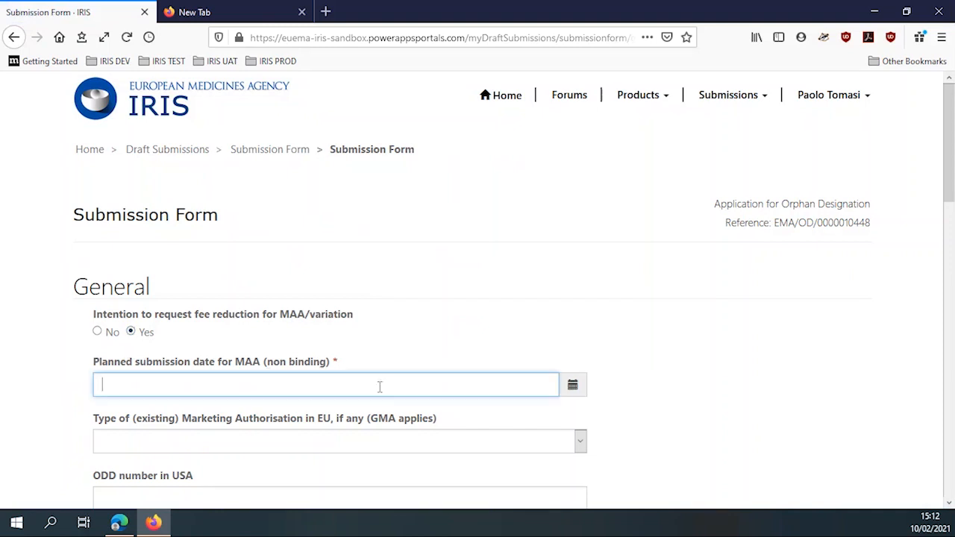
click(572, 385)
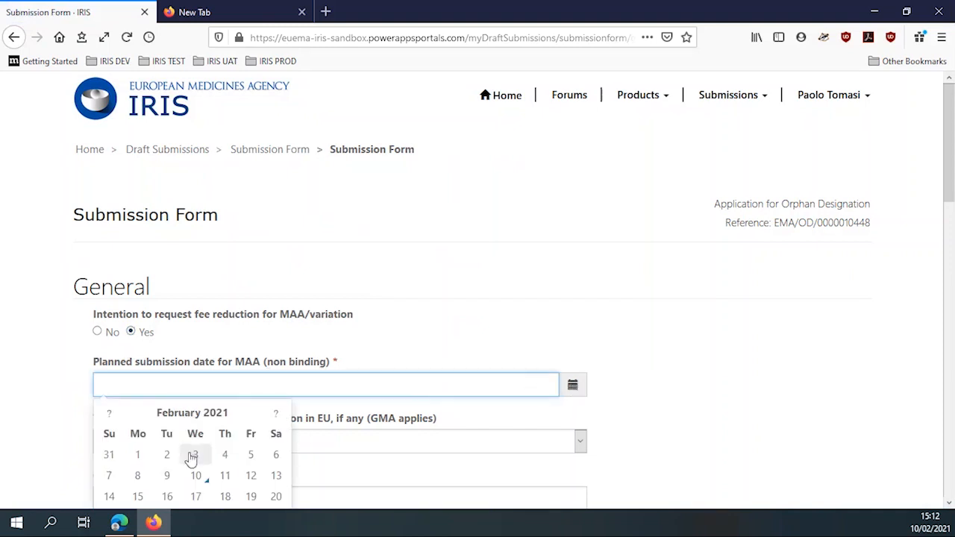
scroll(254, 403, down, 5)
click(224, 203)
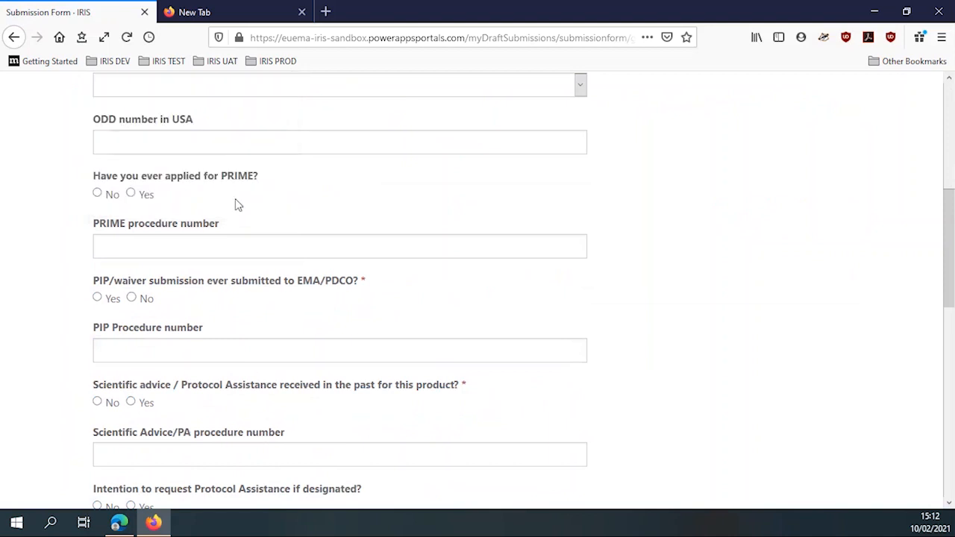
scroll(277, 192, up, 2)
click(179, 237)
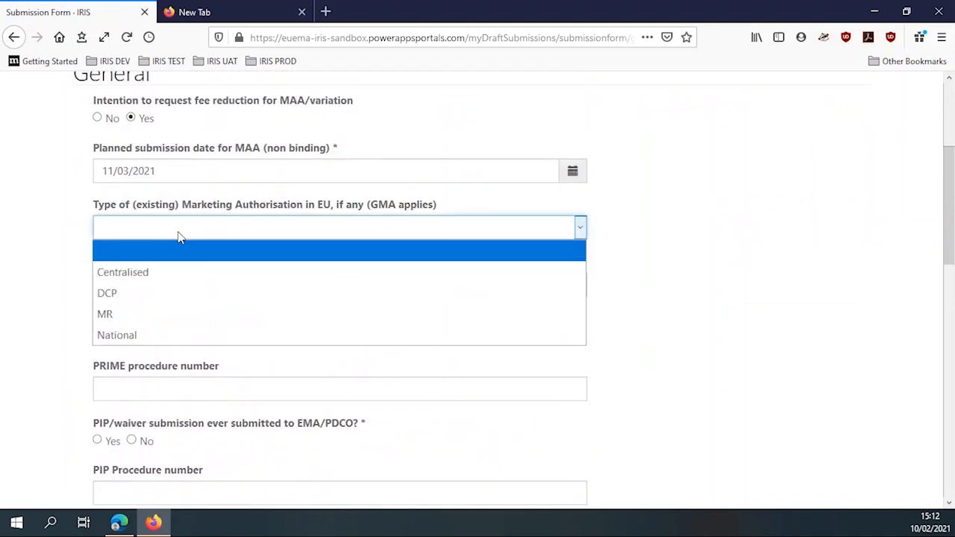
click(155, 272)
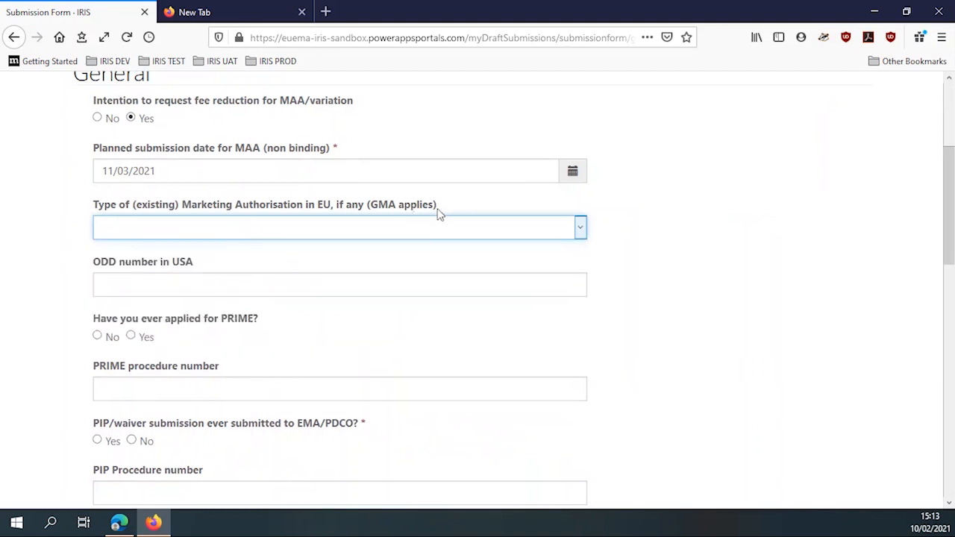
- Answer Yes to having applied for PRIME and enter procedure number 123456
click(115, 282)
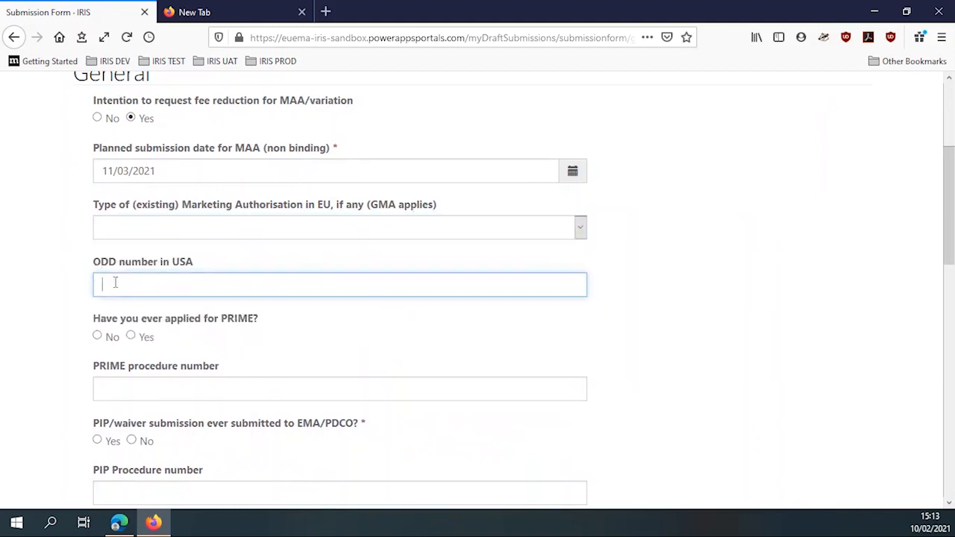
click(101, 337)
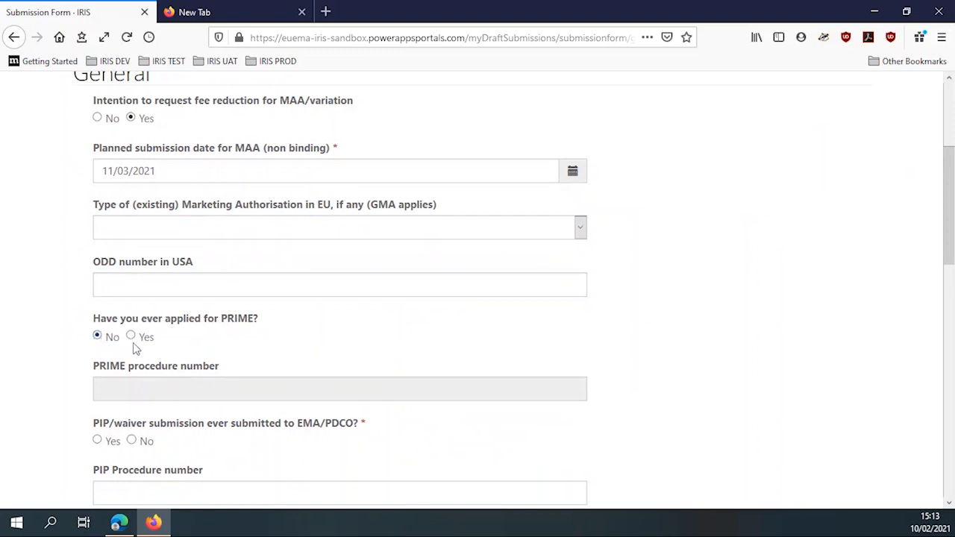
click(131, 336)
click(126, 382)
text(12)
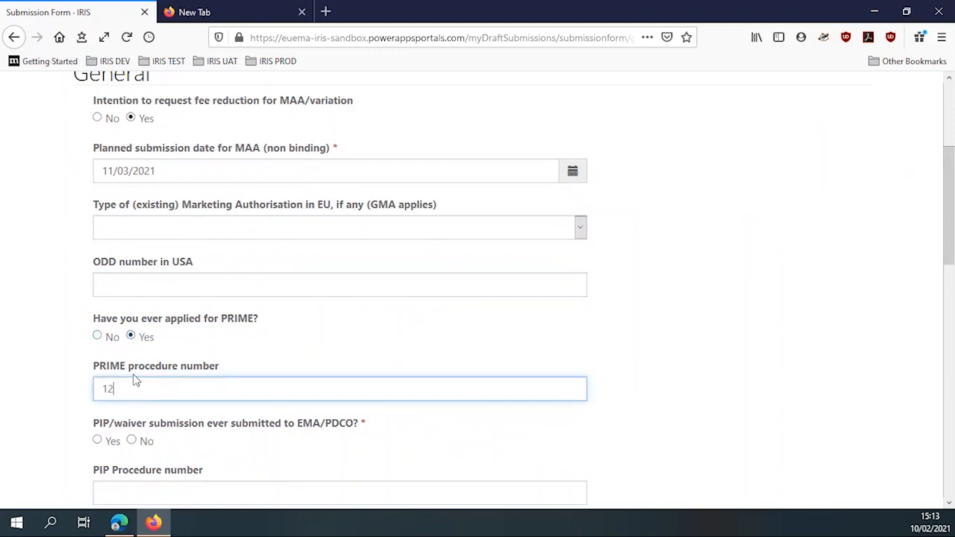
text(3456)
click(564, 433)
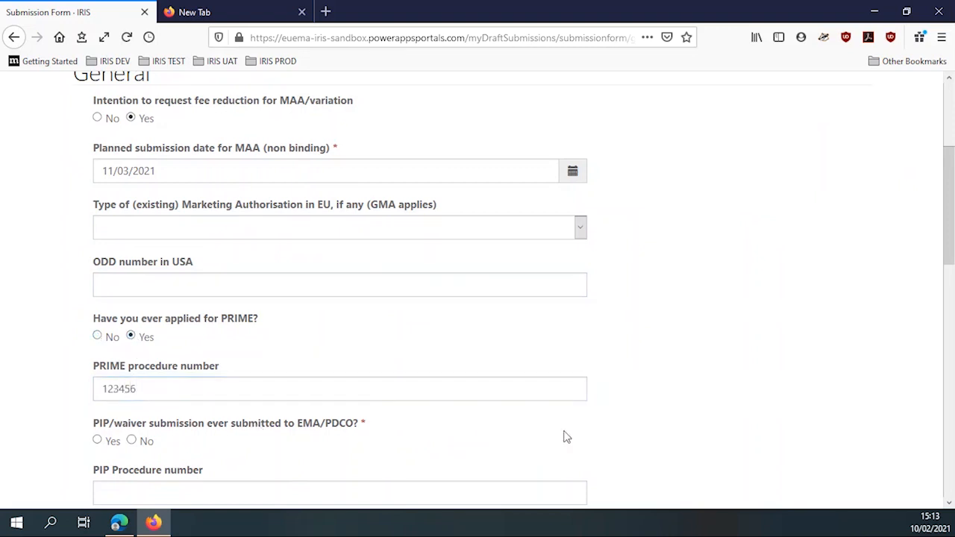
scroll(532, 439, down, 3)
scroll(532, 438, down, 4)
scroll(298, 423, down, 8)
scroll(215, 427, down, 5)
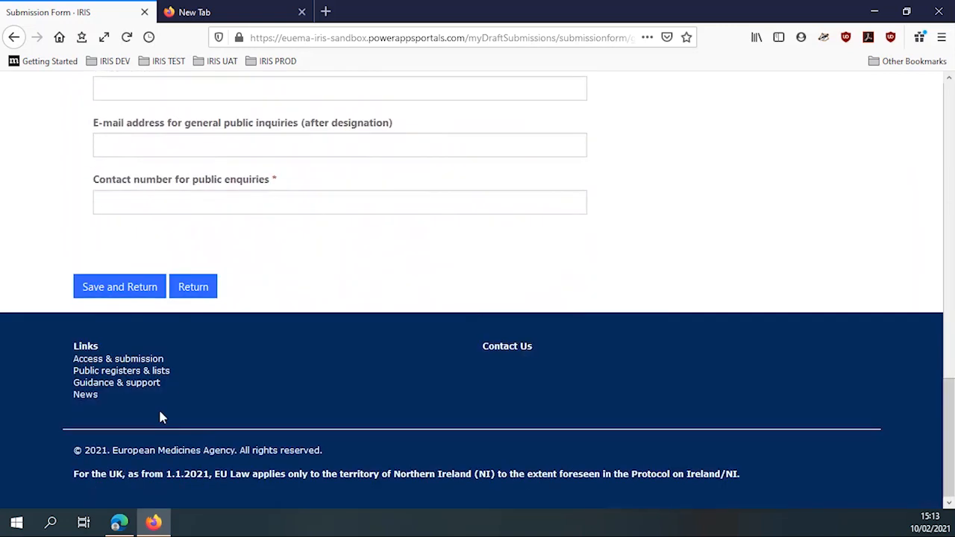
- Attempt to save General Information, bringing up the list of missing required fields
click(119, 287)
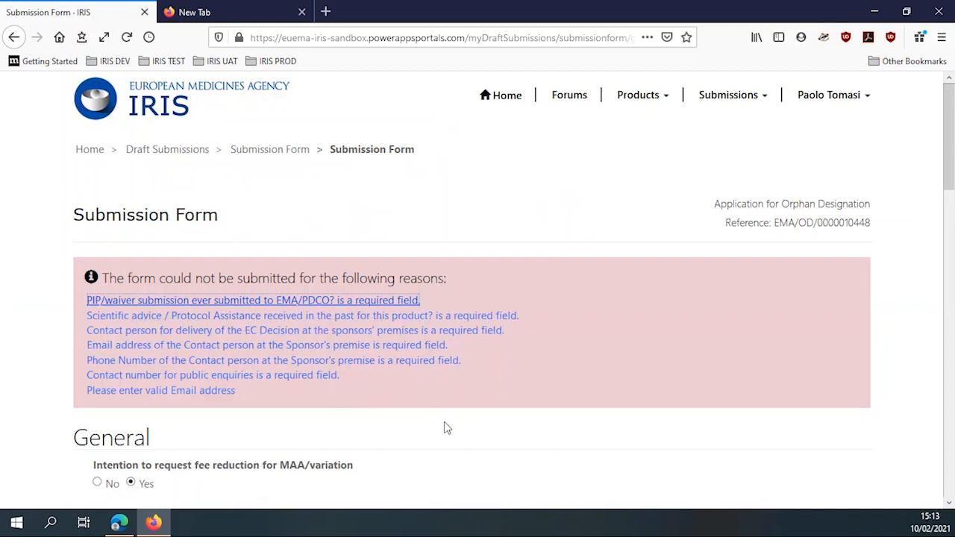
scroll(412, 385, down, 5)
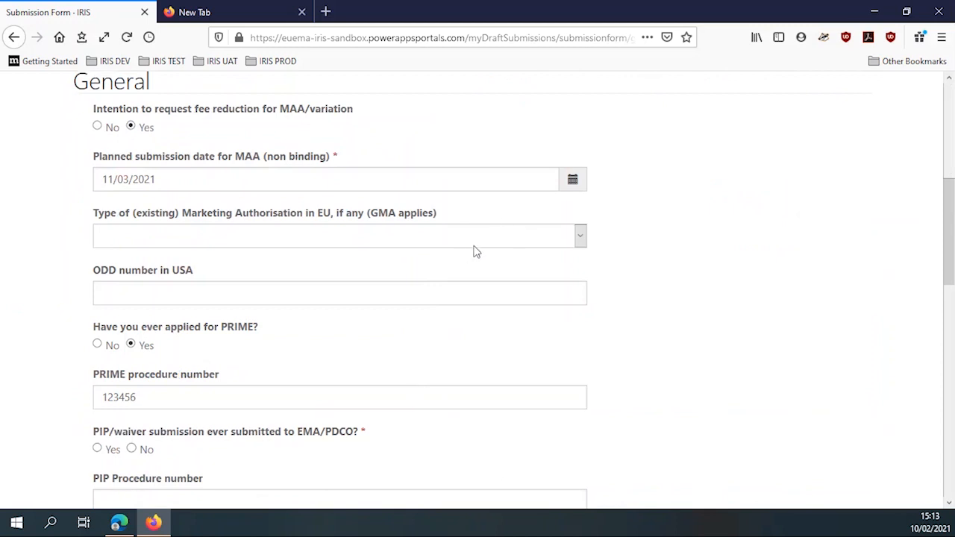
scroll(387, 358, down, 2)
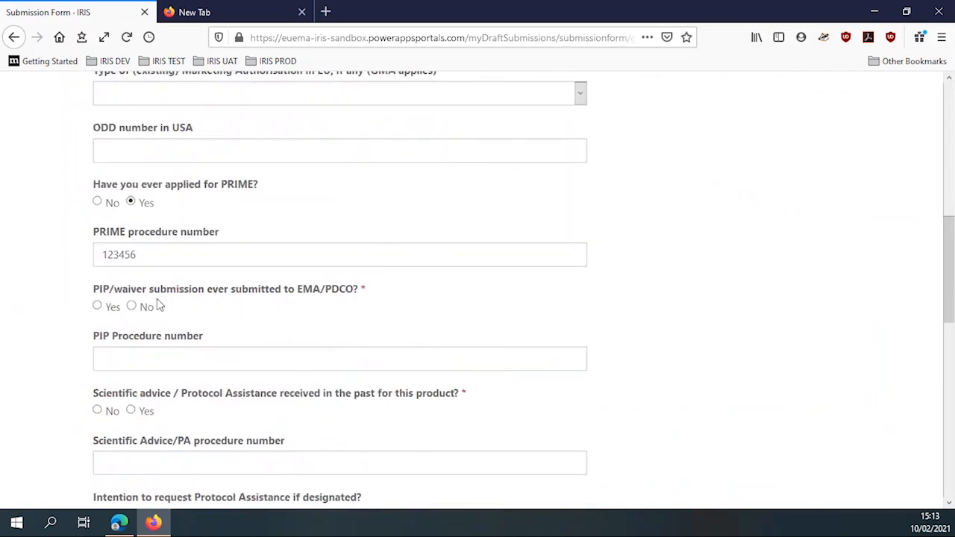
- Answer No to PIP/waiver and Scientific advice, and mark the organisation as not an SME
click(131, 307)
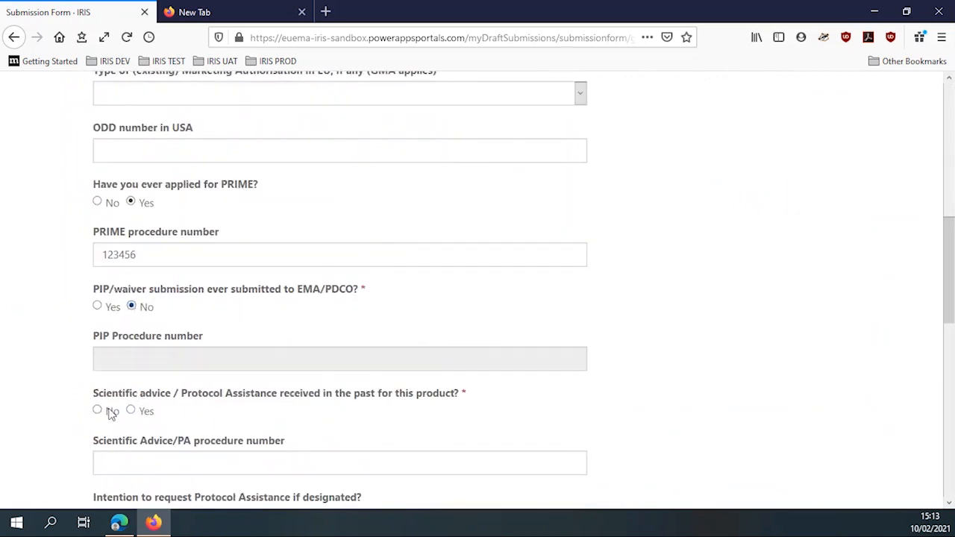
click(98, 411)
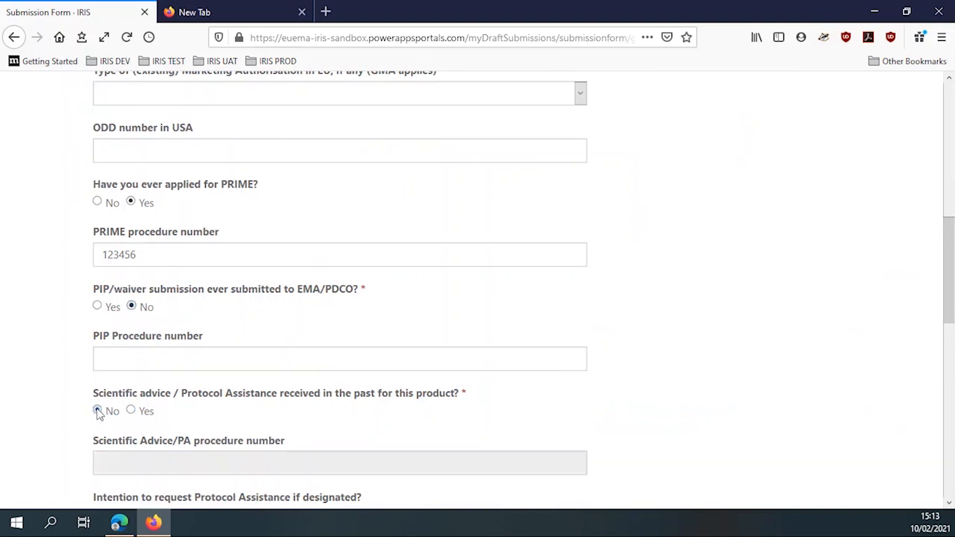
scroll(98, 415, down, 3)
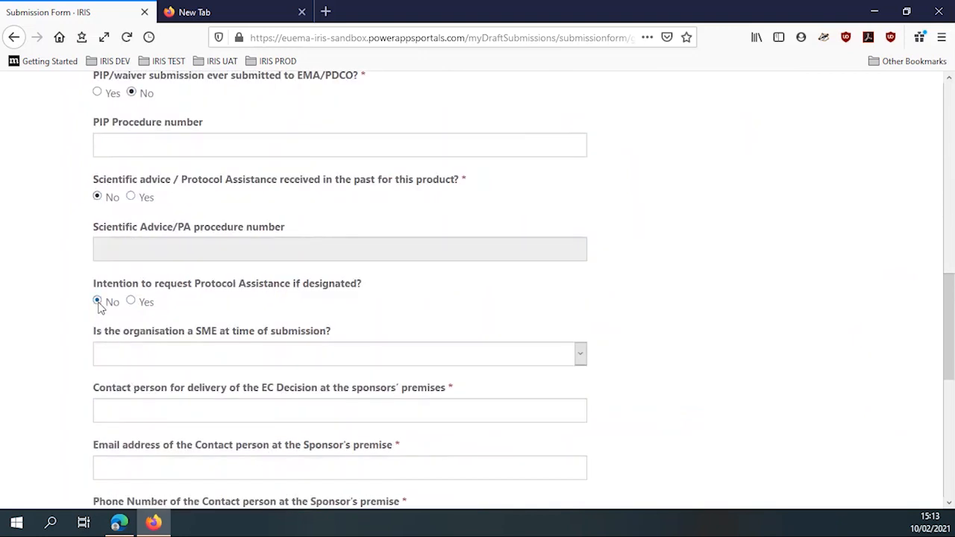
click(194, 363)
click(160, 417)
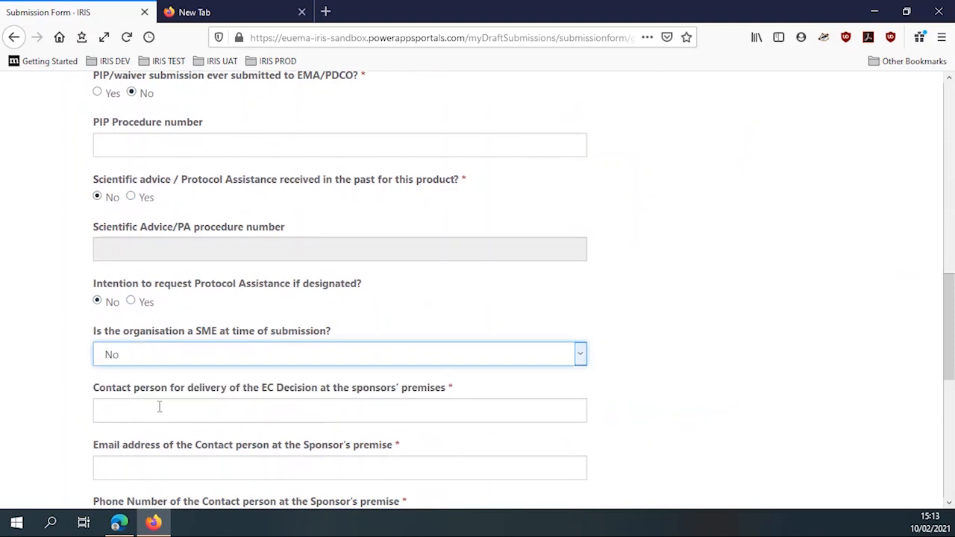
- Fill in the EC Decision contact person, sponsor contact email and phone number
click(154, 408)
text(Pa)
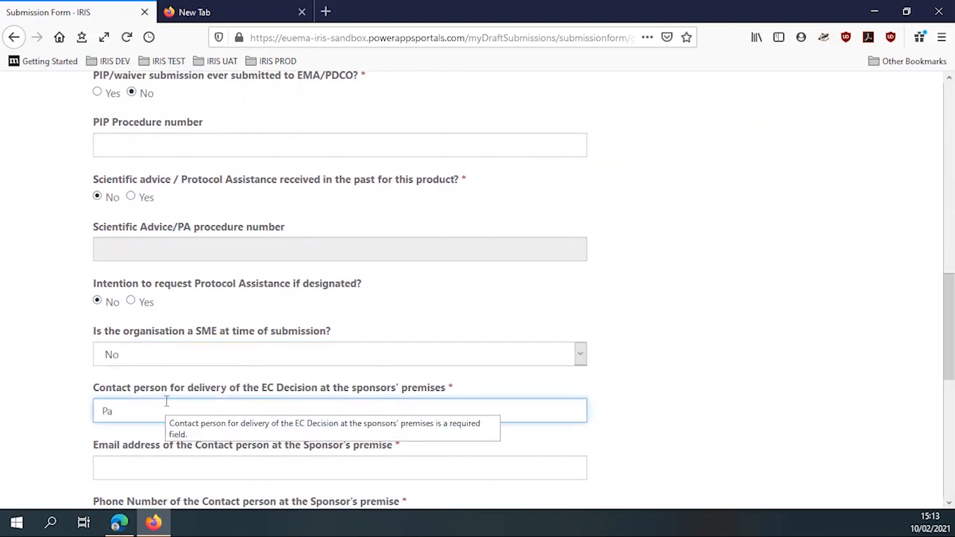
text(olo RTo)
key(BackSpace)
key(BackSpace)
key(BackSpace)
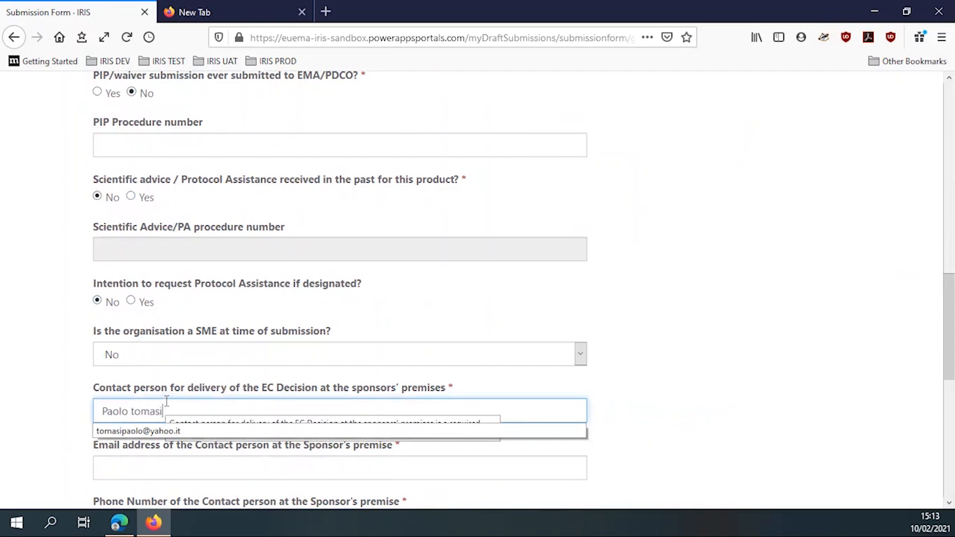
key(Tab)
click(141, 460)
scroll(150, 445, down, 3)
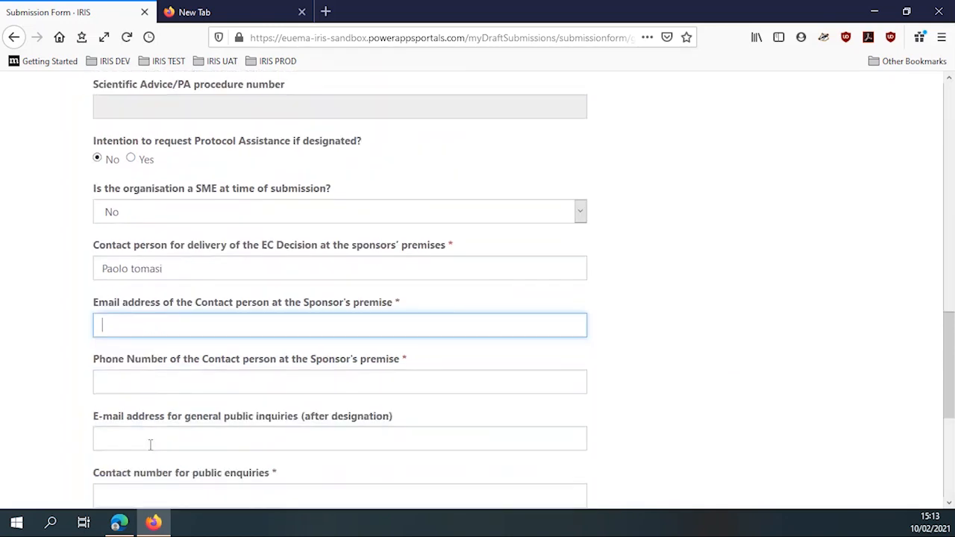
click(170, 324)
text(e)
key(Down)
key(Return)
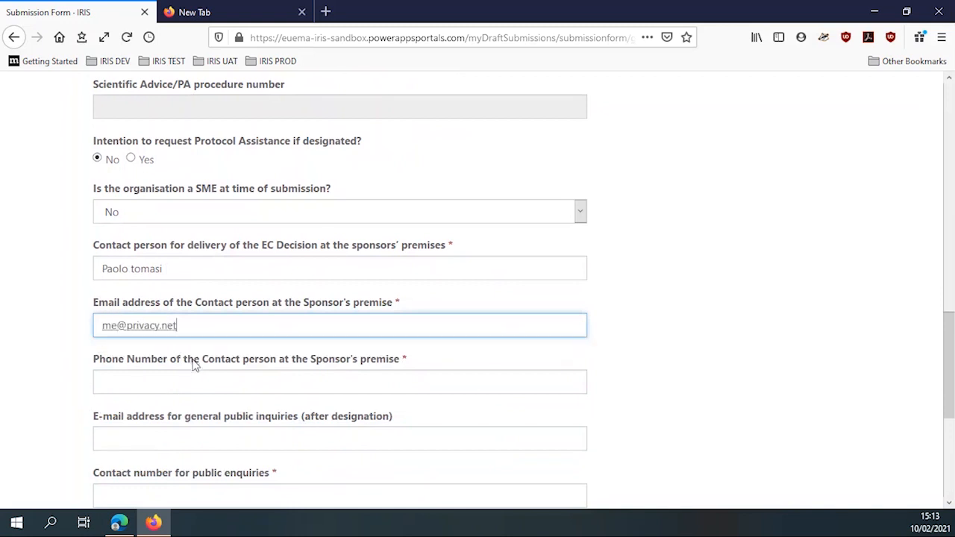
click(196, 381)
text(123456)
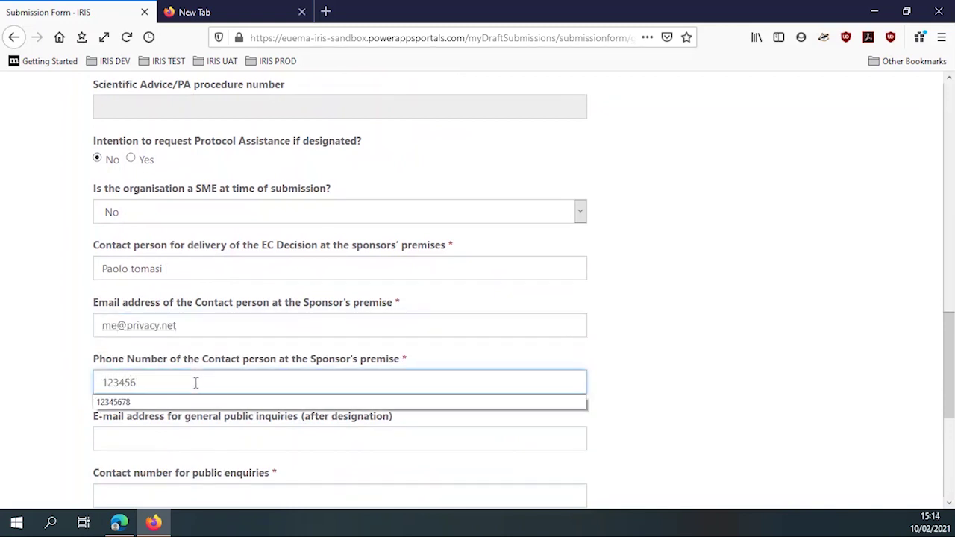
click(164, 403)
- Fill in the public enquiries email and contact number, then save General Information
click(163, 434)
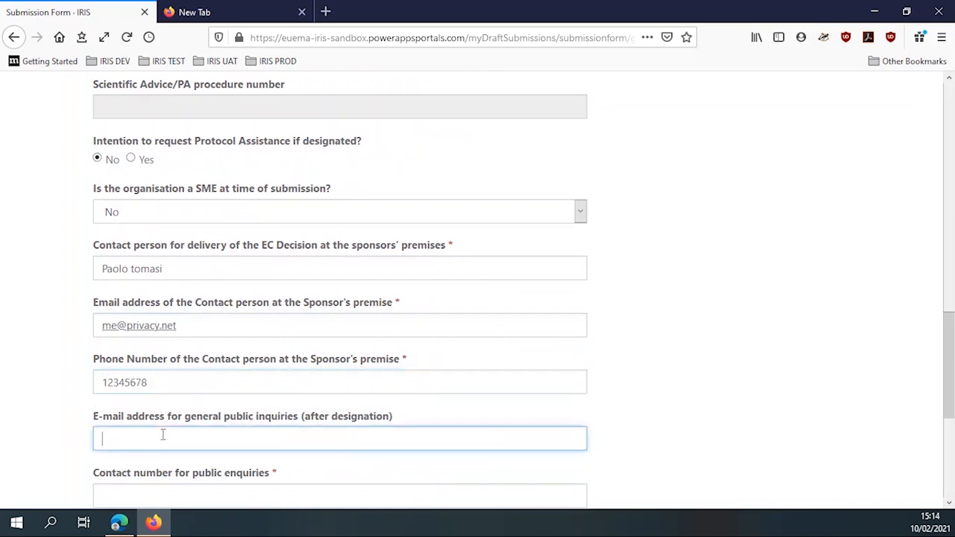
text(me)
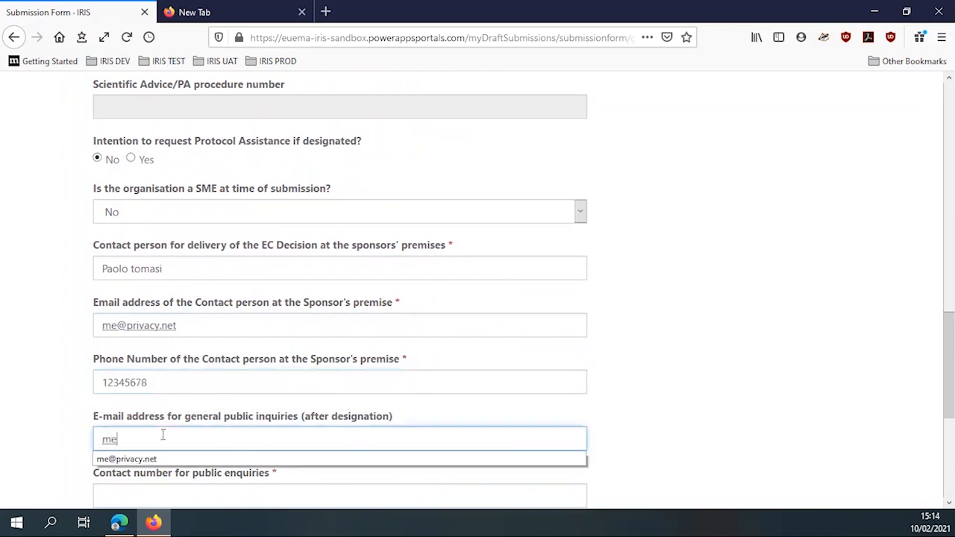
key(Down)
key(Return)
scroll(162, 353, down, 3)
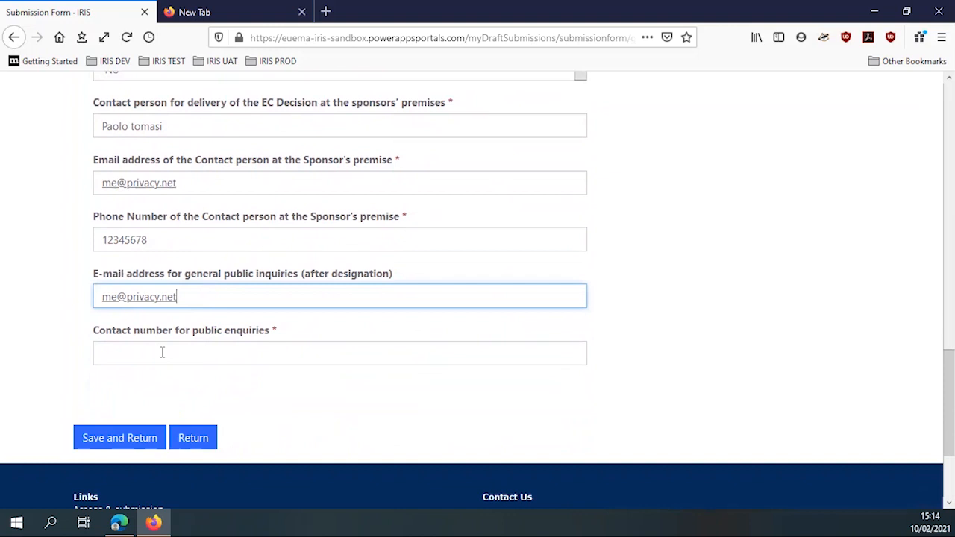
click(162, 352)
text(123456)
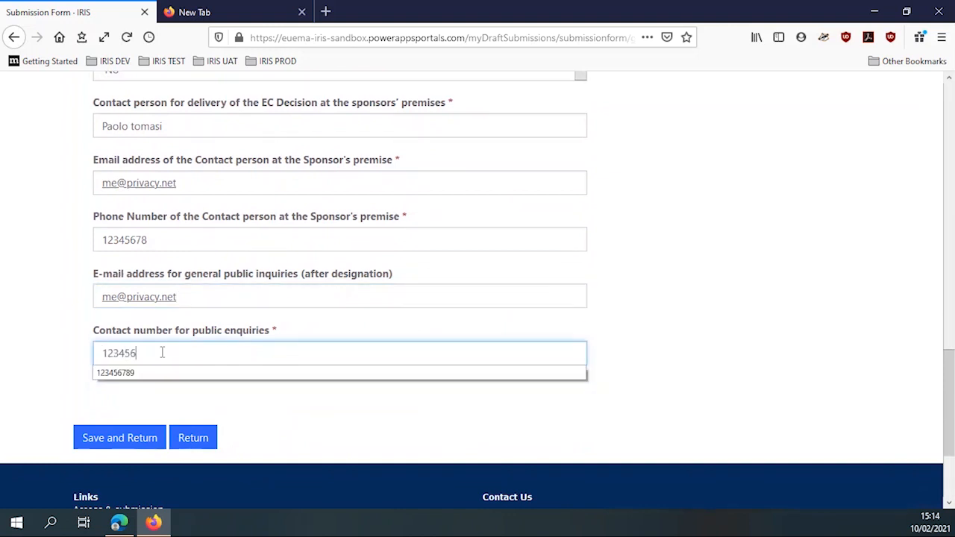
text(7)
click(133, 438)
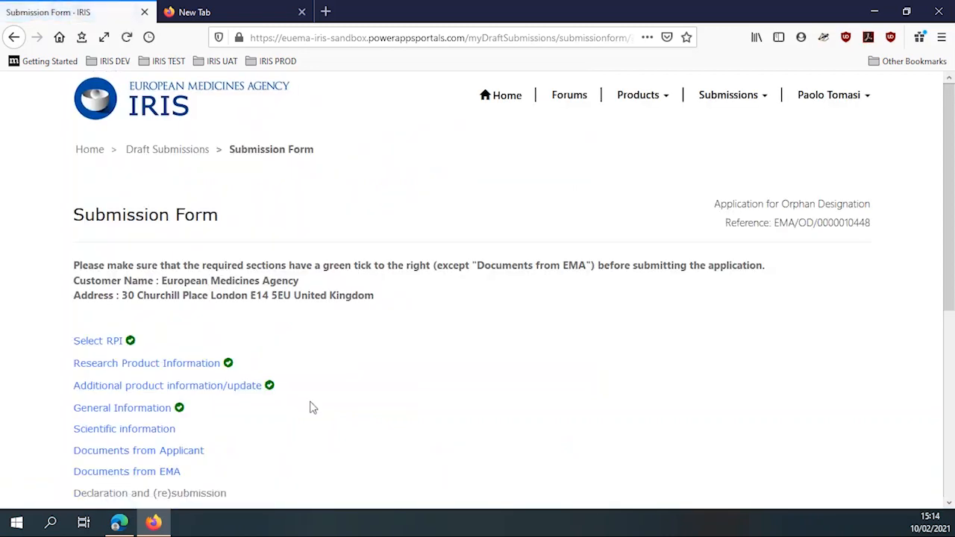
scroll(313, 407, down, 2)
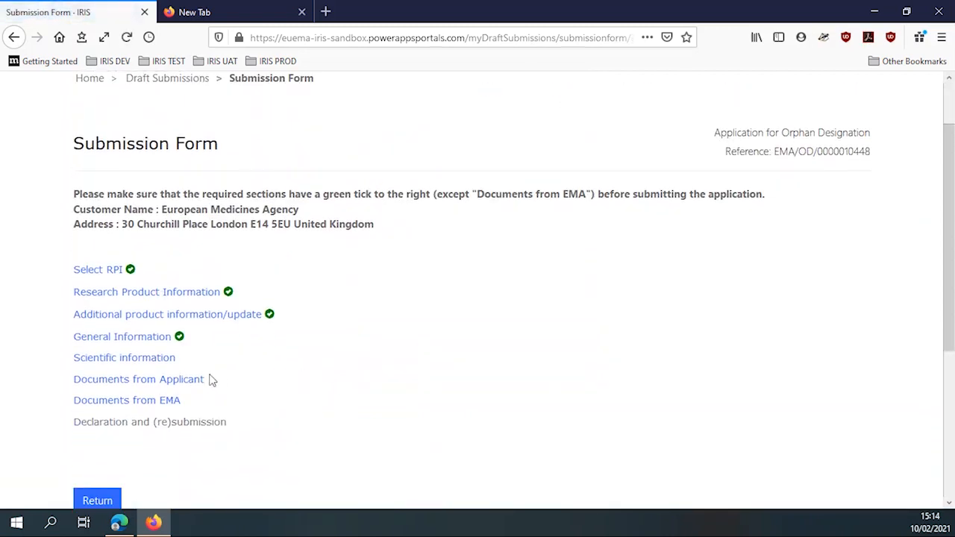
- In Scientific information, set legal basis Prevalence, chronically debilitating condition, and no other methods in the EU
click(129, 363)
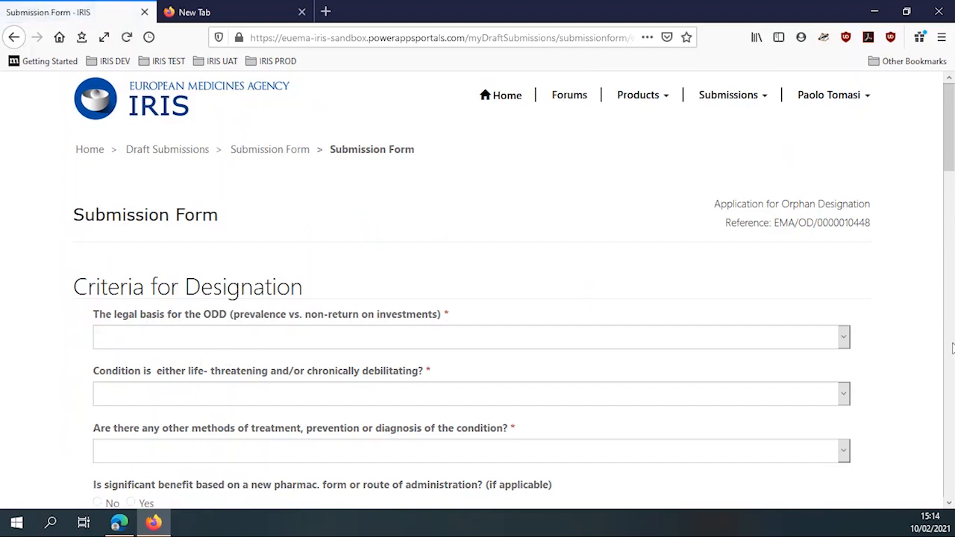
click(843, 340)
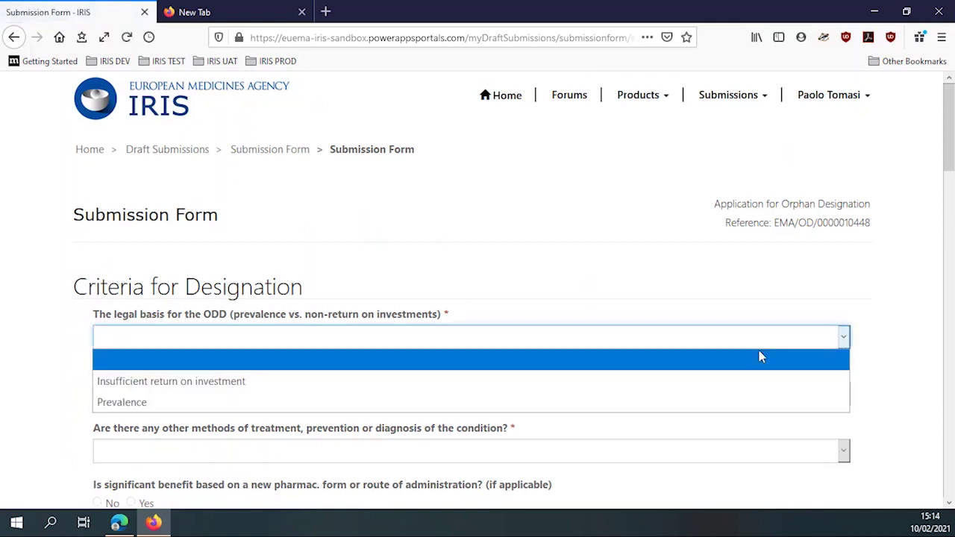
click(612, 404)
click(631, 397)
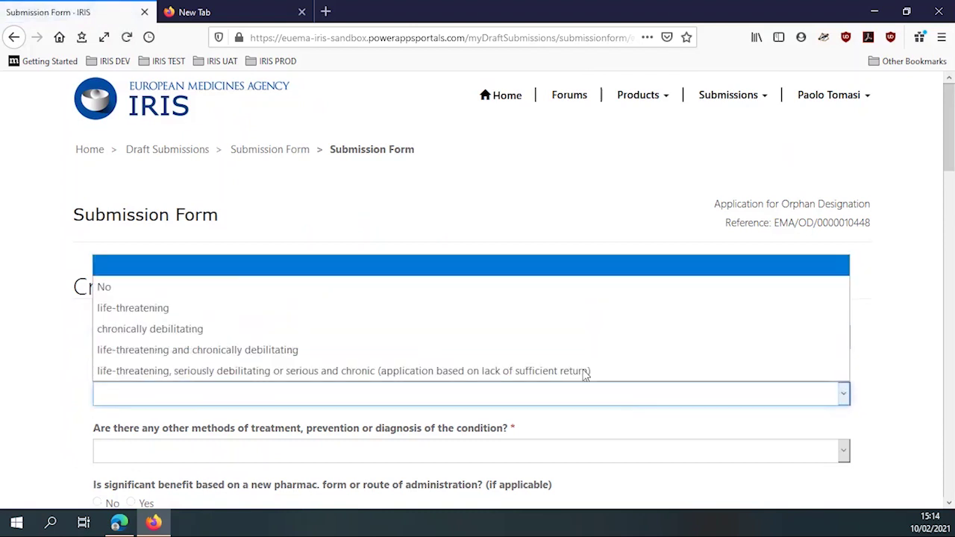
click(495, 335)
click(426, 451)
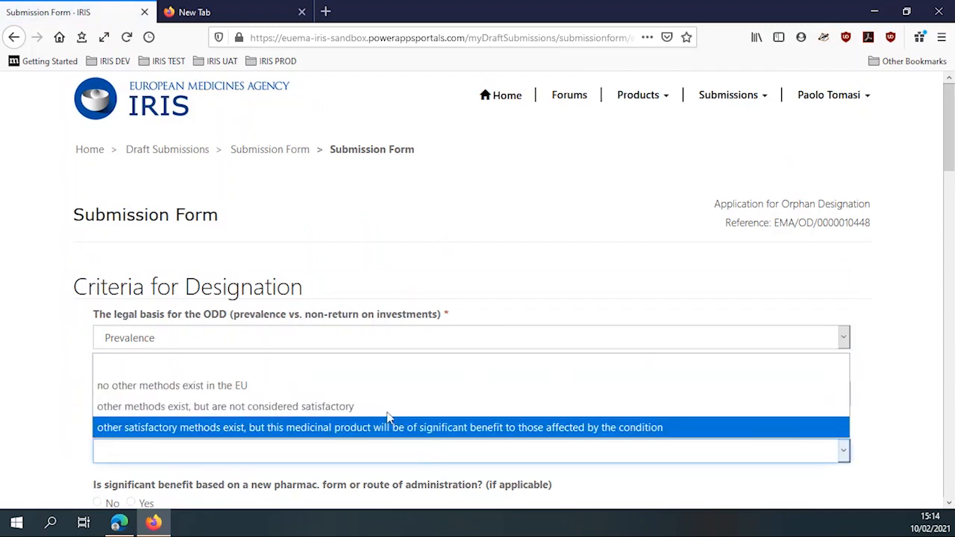
click(388, 385)
scroll(405, 403, down, 4)
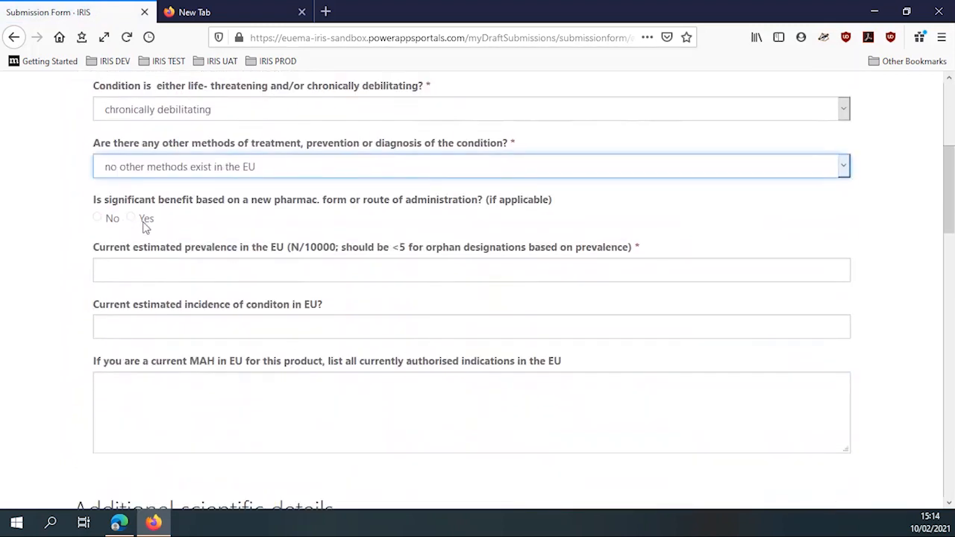
- Enter estimated EU prevalence 1.2, leave incidence empty, and answer n/a for authorised indications
click(98, 217)
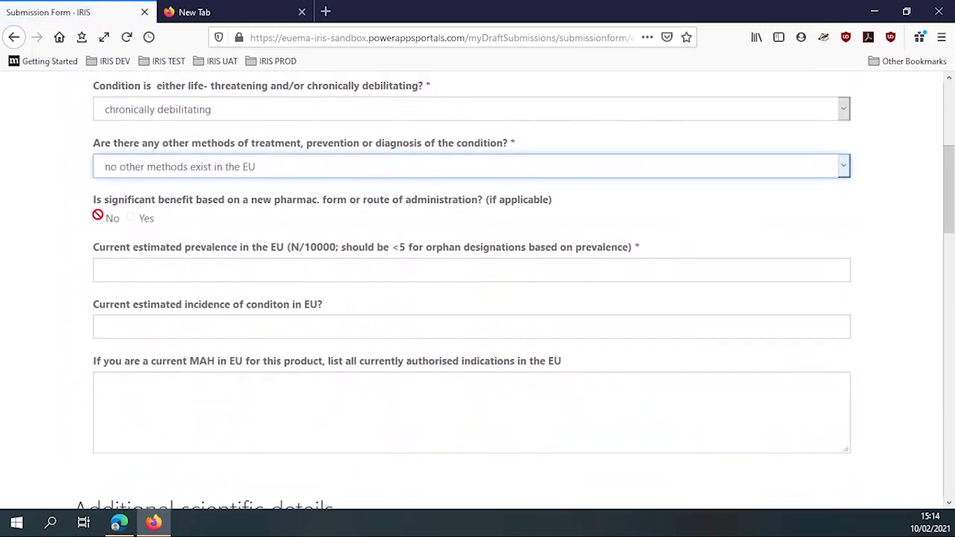
click(145, 267)
text(1.2)
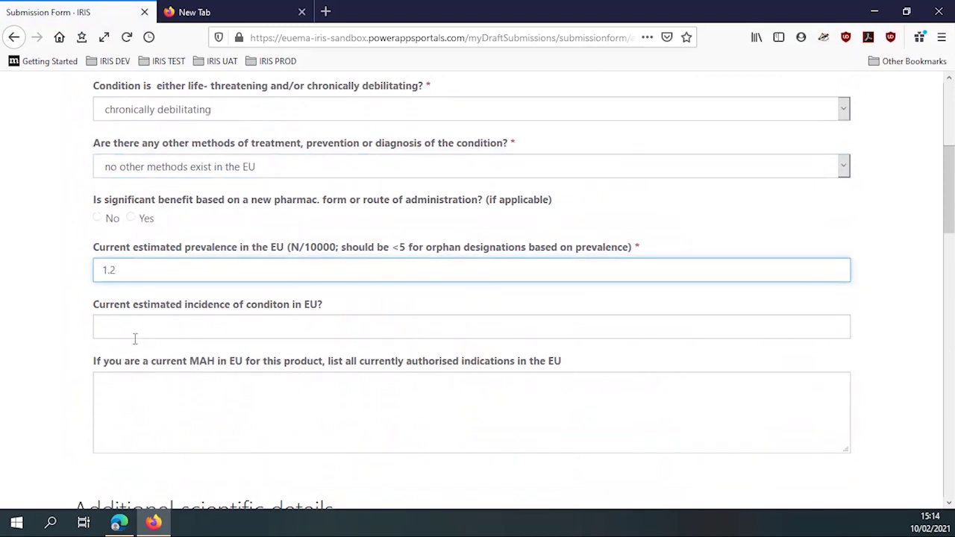
click(136, 331)
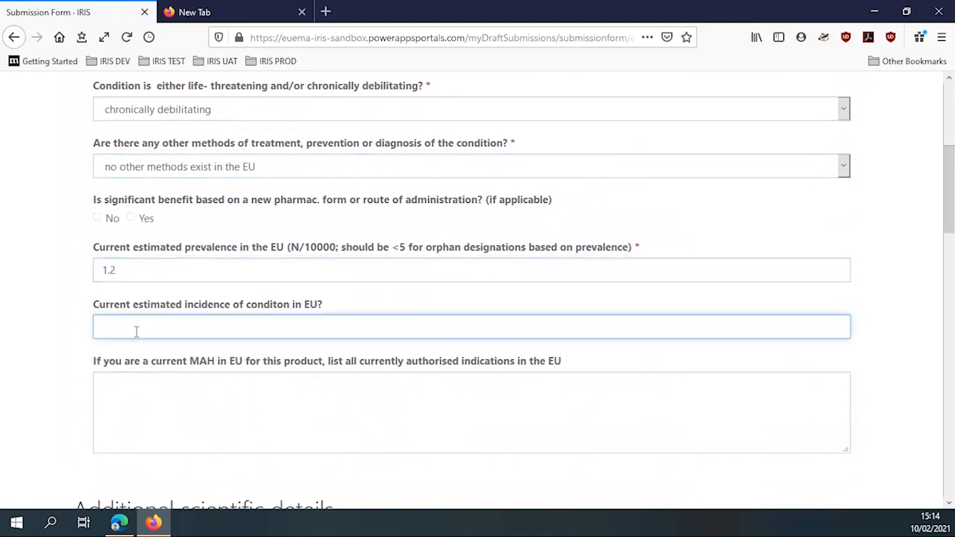
click(138, 386)
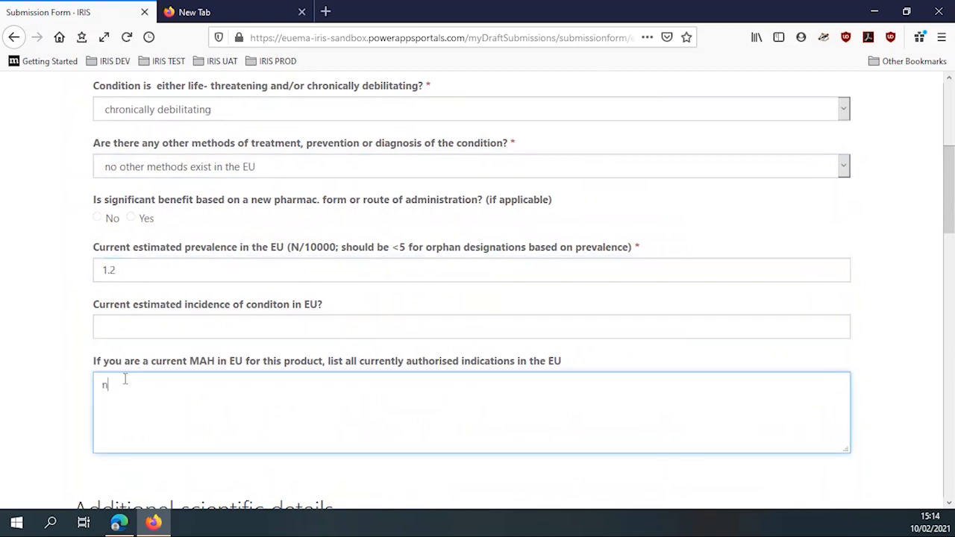
scroll(162, 394, down, 3)
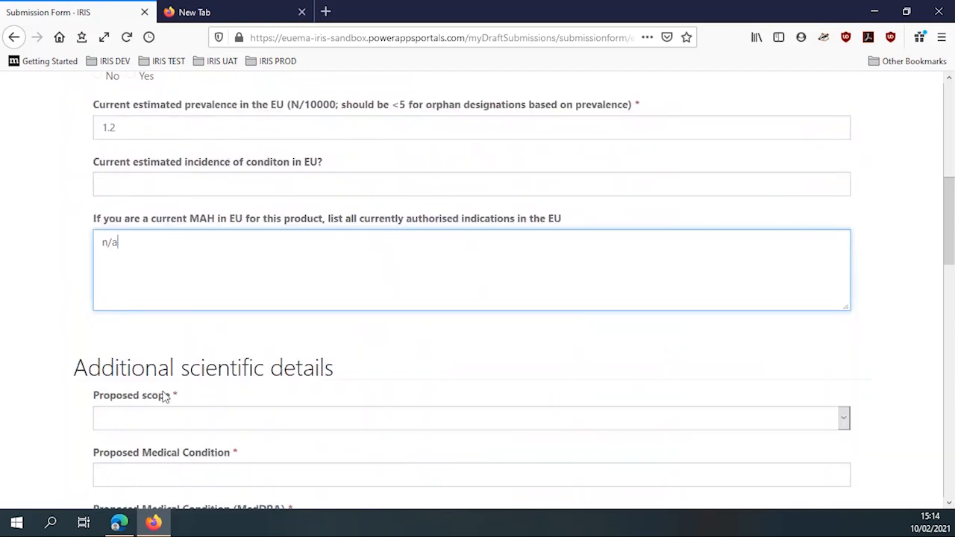
- Set the proposed scope to Treatment of and enter addison's disease as the condition
click(171, 349)
click(153, 391)
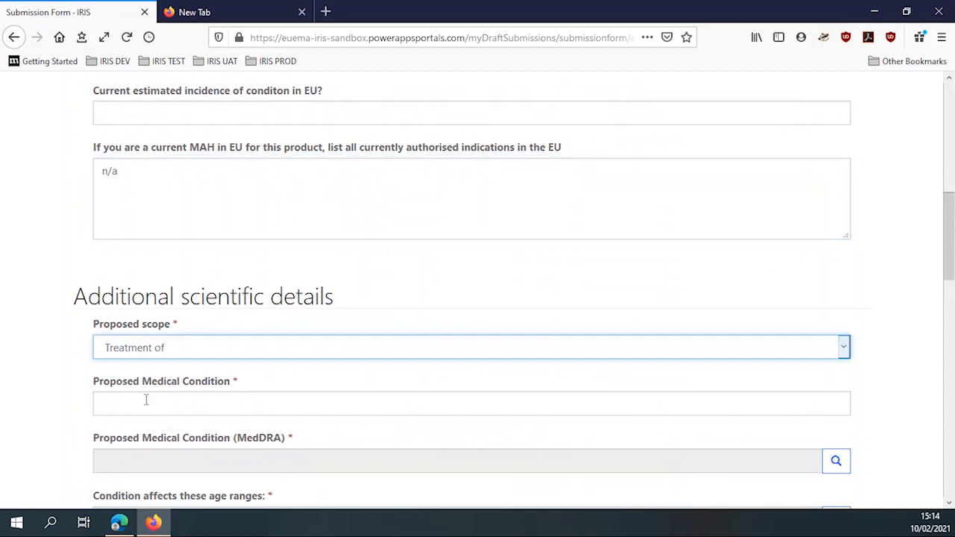
click(156, 405)
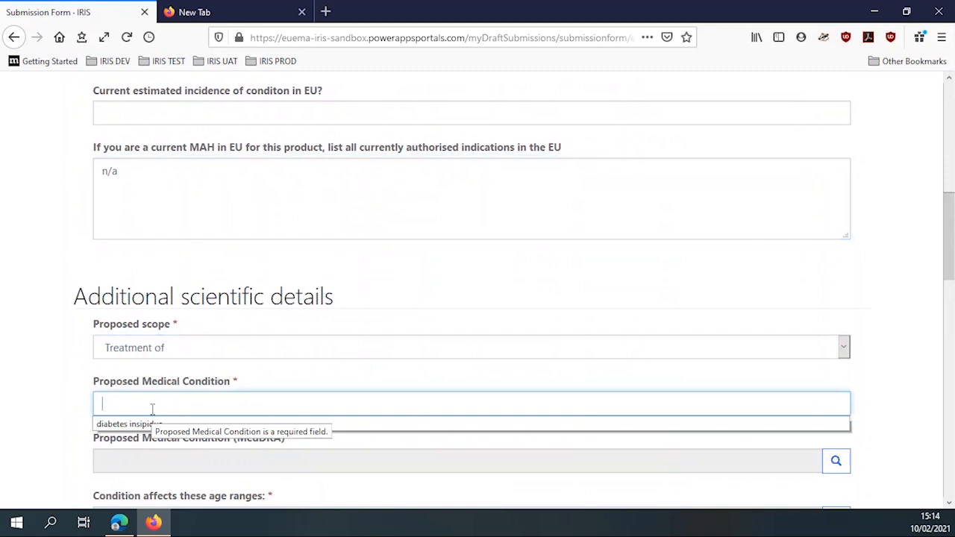
text(addiso)
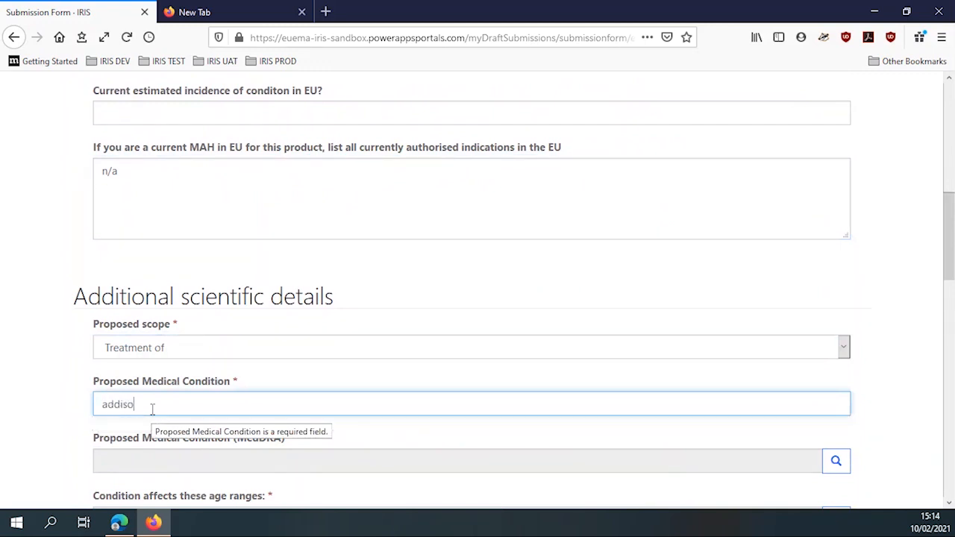
text(sease)
click(439, 463)
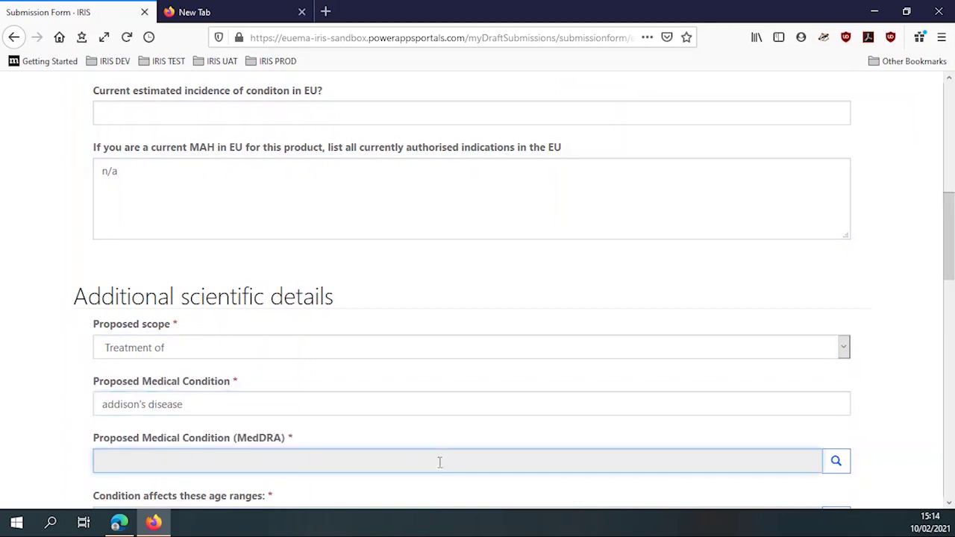
- Search the MedDRA lookup for *Addison and select Addison's disease as the term
click(835, 461)
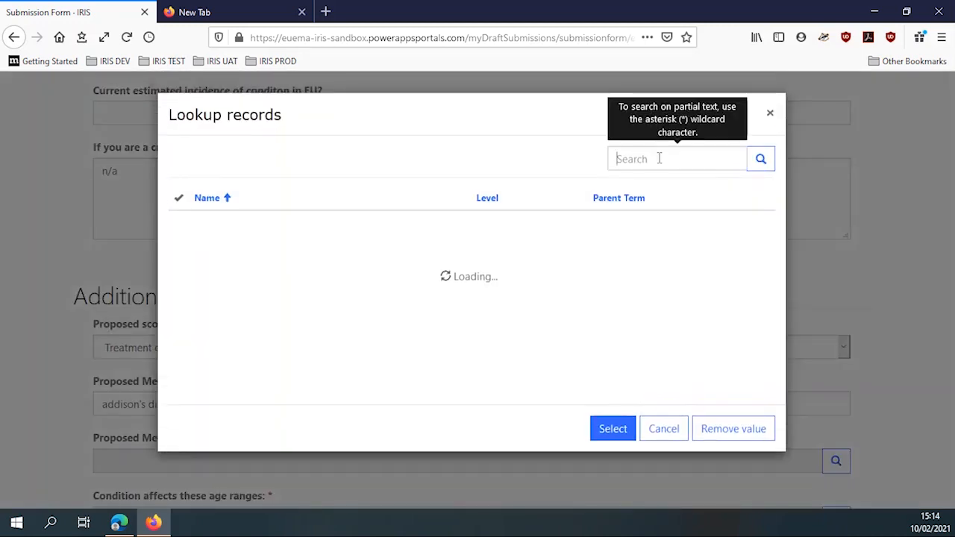
text(Add)
key(BackSpace)
key(BackSpace)
key(BackSpace)
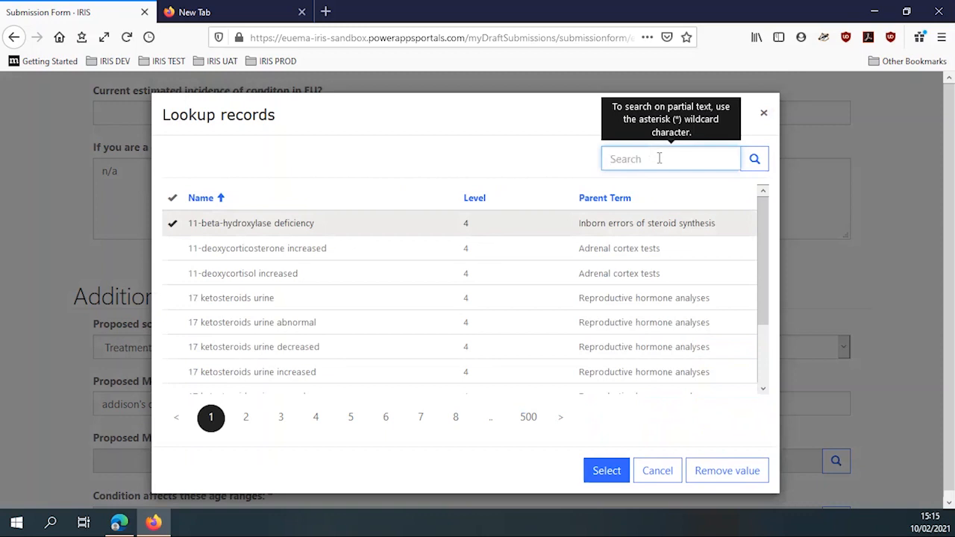
text(*Ad)
text(dison)
key(Return)
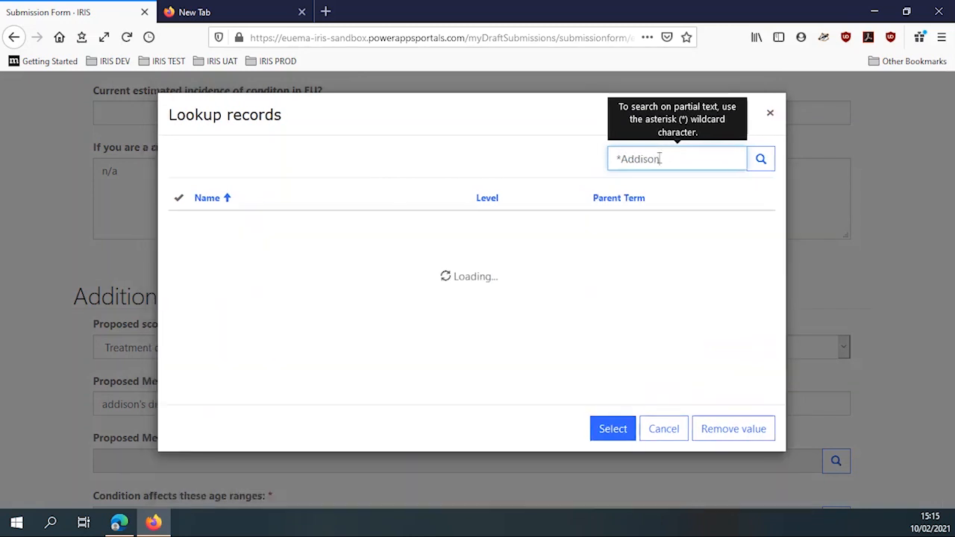
click(337, 228)
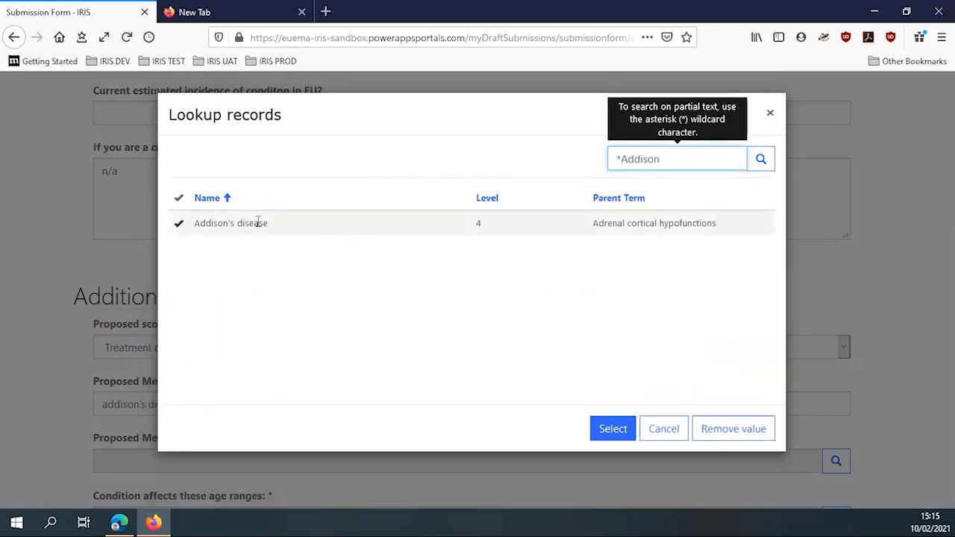
click(612, 429)
scroll(524, 395, down, 3)
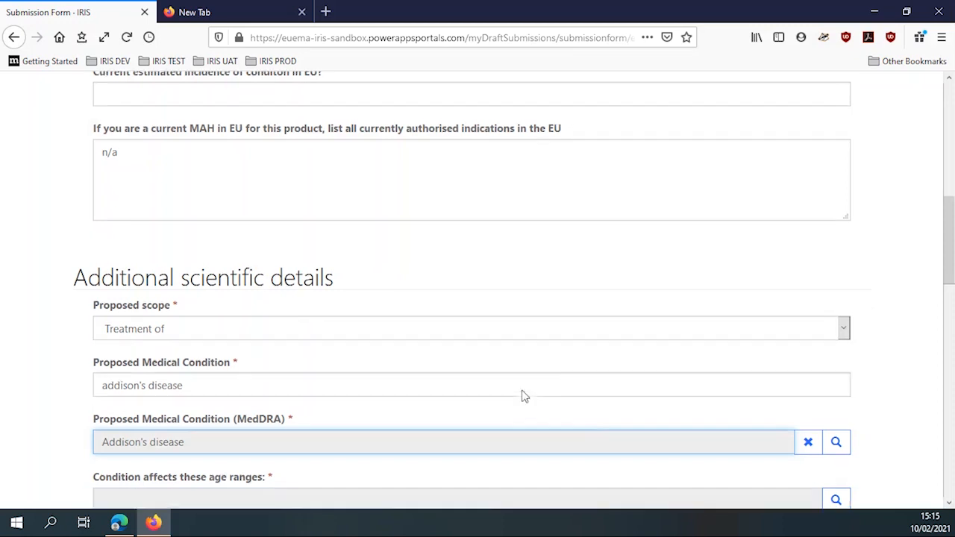
- Set the affected age ranges to All
click(836, 376)
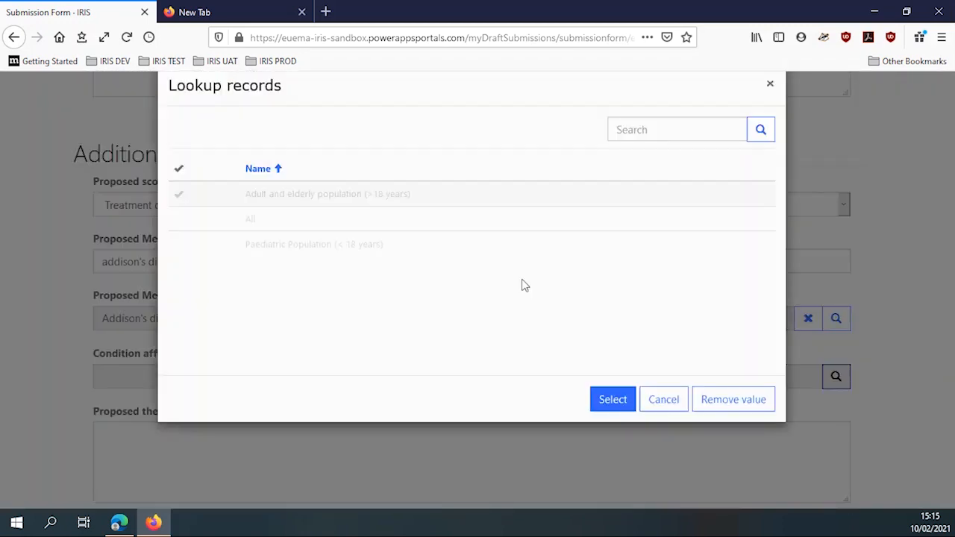
click(355, 259)
click(612, 429)
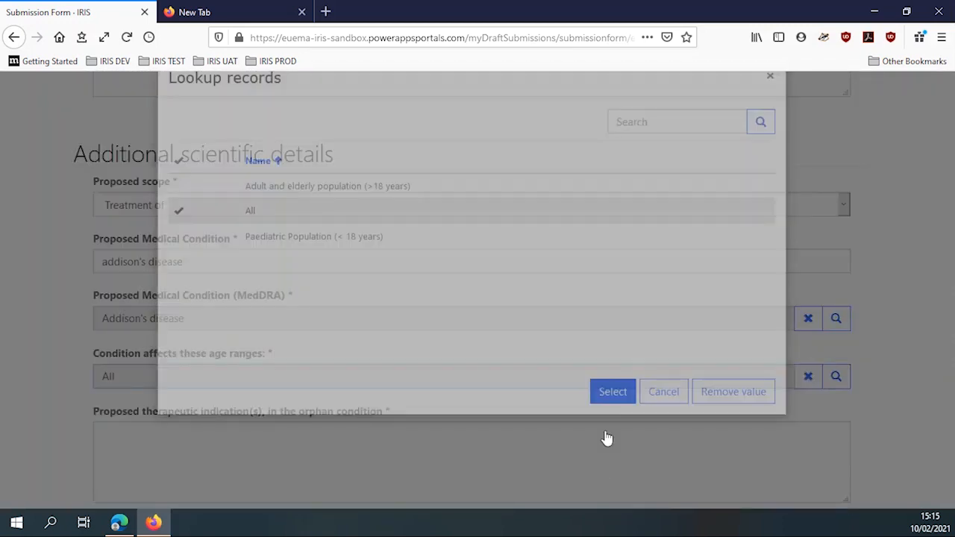
scroll(592, 448, down, 3)
- Enter the therapeutic indication, choose None for non-pharmacological methods, and answer n/a to the authorisation questions
click(522, 329)
text(bbbb)
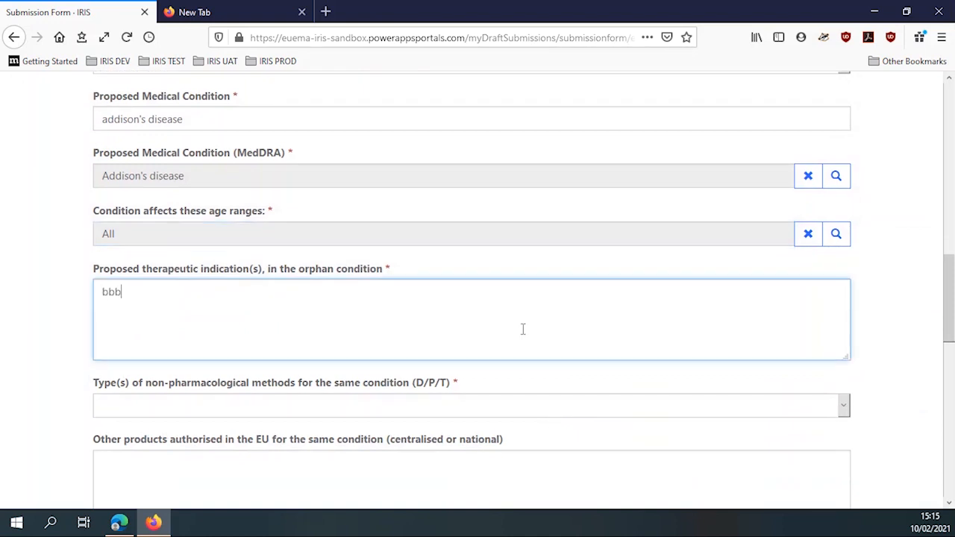
scroll(522, 329, down, 3)
click(550, 192)
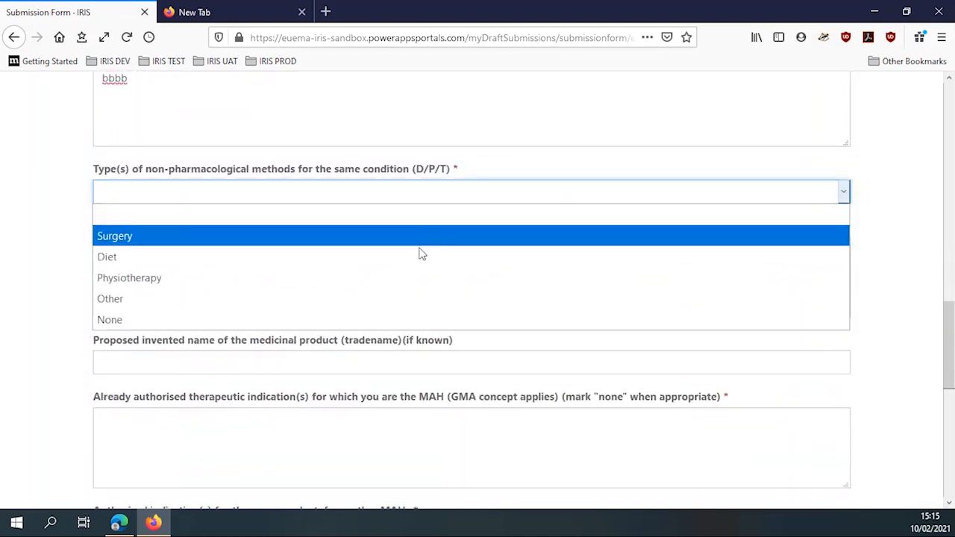
click(396, 320)
click(381, 295)
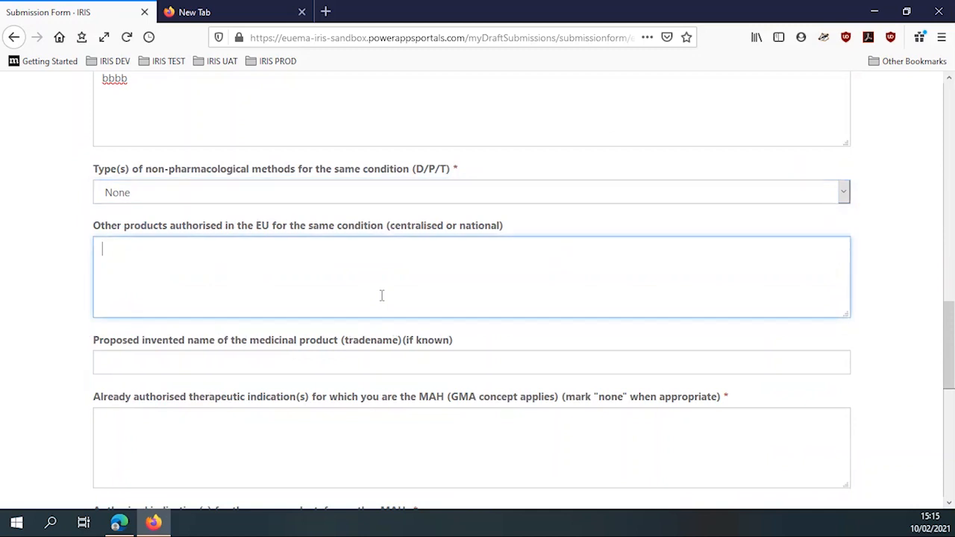
text(nonw)
click(357, 362)
text(no)
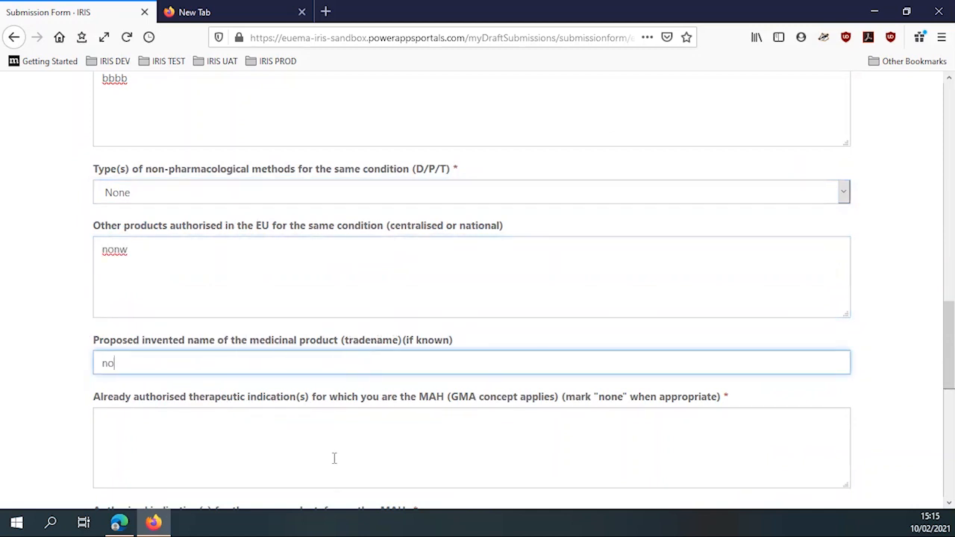
click(334, 458)
text(n/a/)
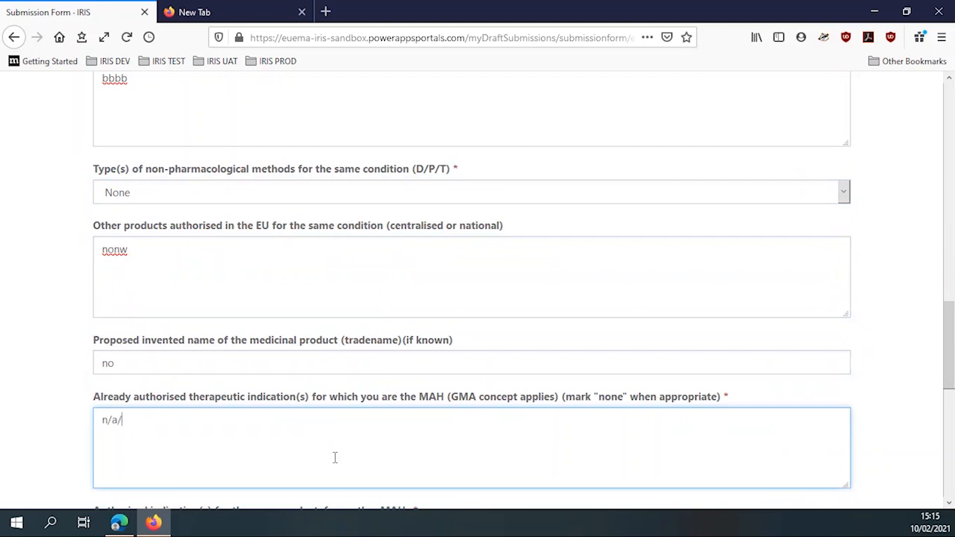
scroll(224, 336, down, 4)
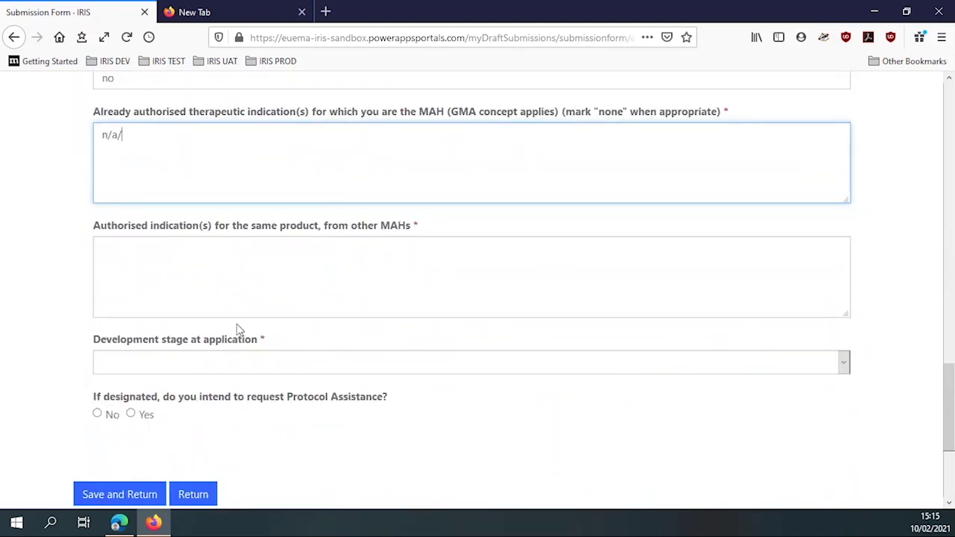
click(260, 285)
text(n/a)
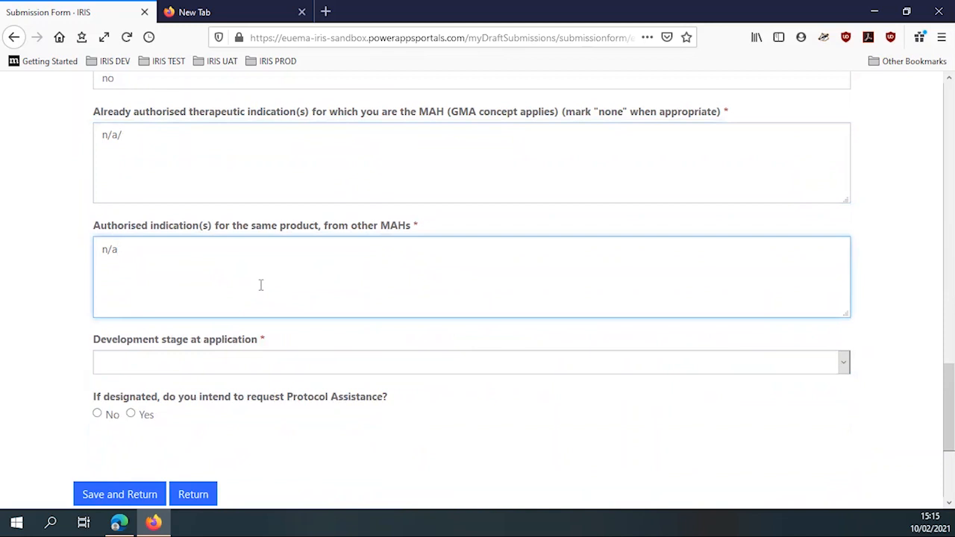
- Set development stage to phase I, answer No to Protocol Assistance, and save the section
click(283, 362)
click(178, 445)
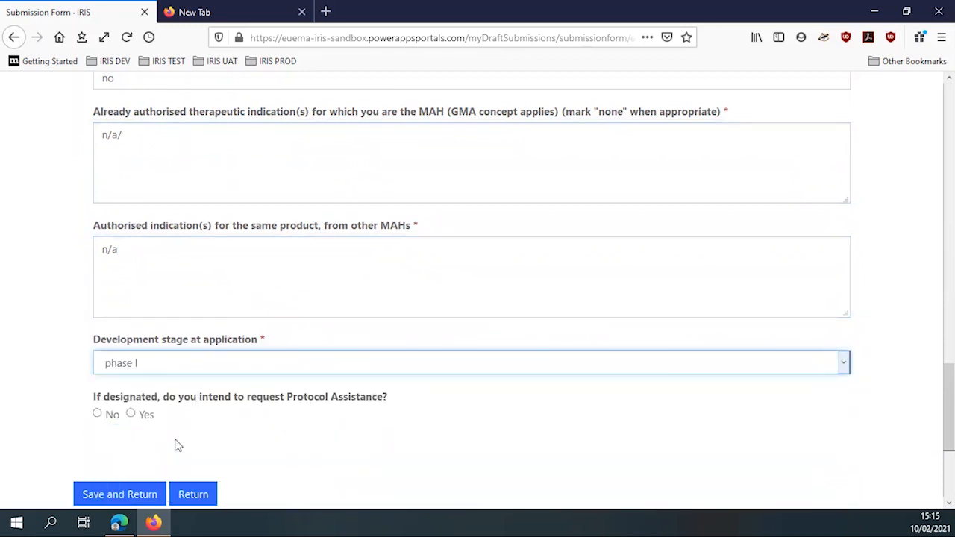
click(97, 414)
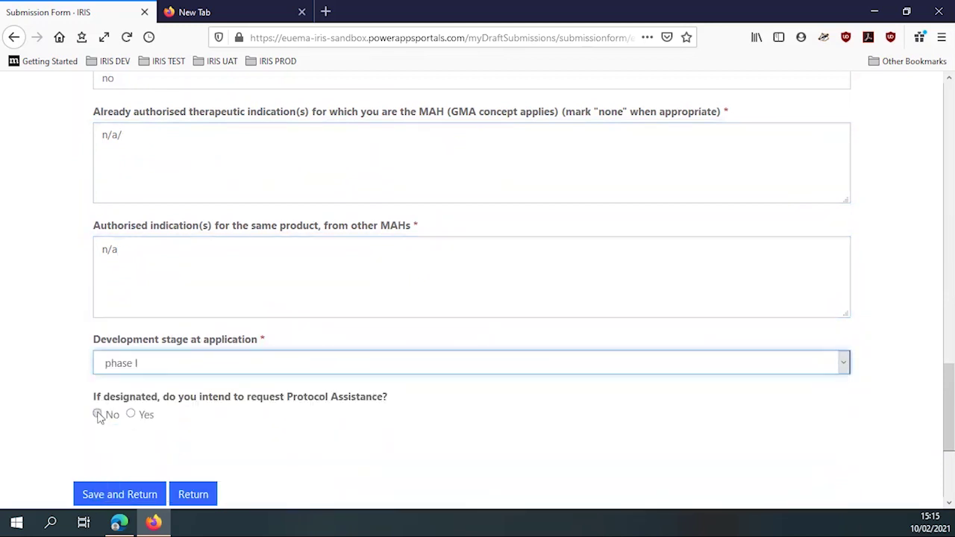
click(112, 493)
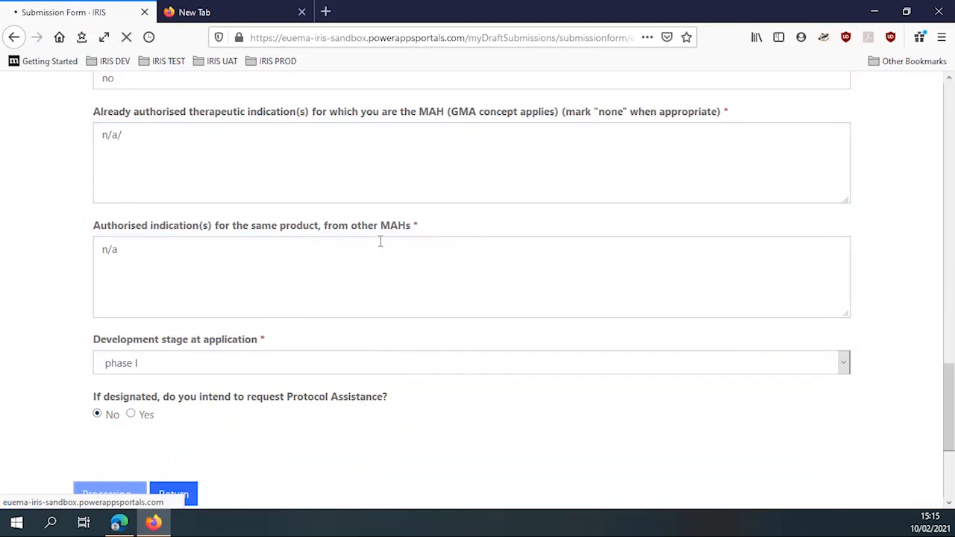
scroll(191, 301, down, 2)
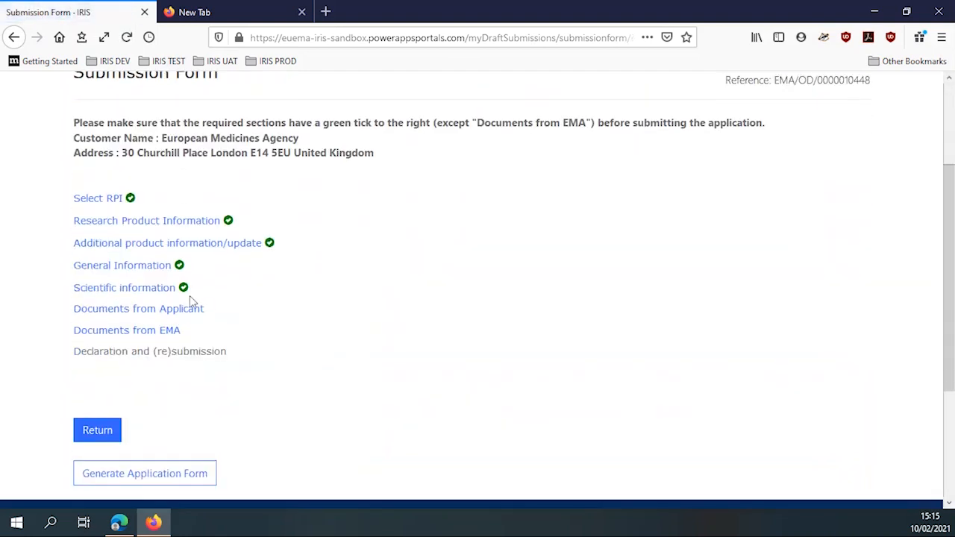
- Upload coa-dp-el0725.pdf to the Documents from Applicant section
click(135, 312)
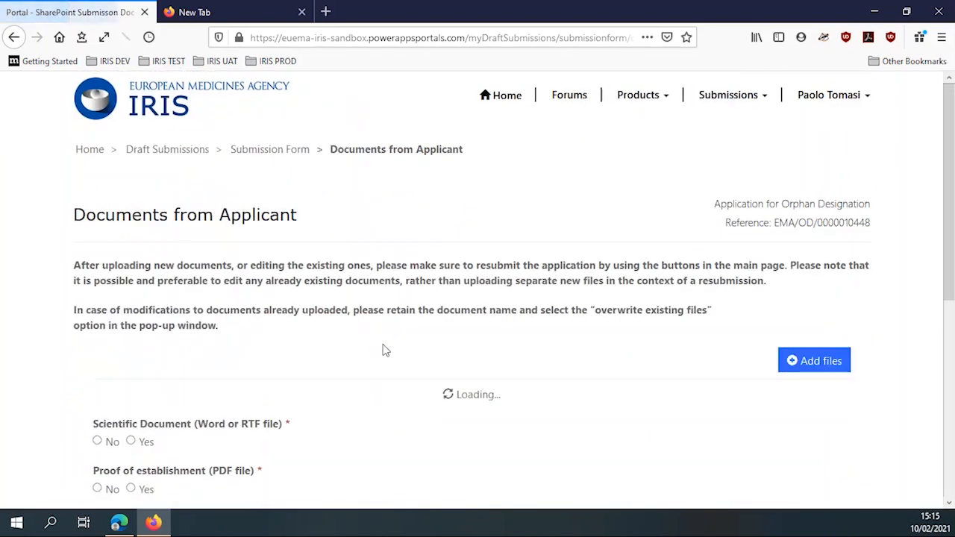
scroll(407, 343, down, 2)
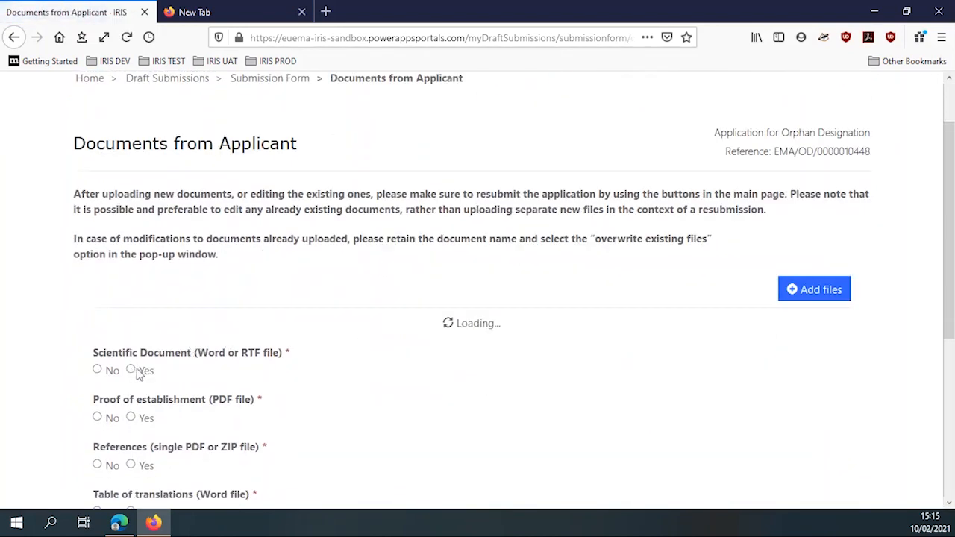
click(819, 292)
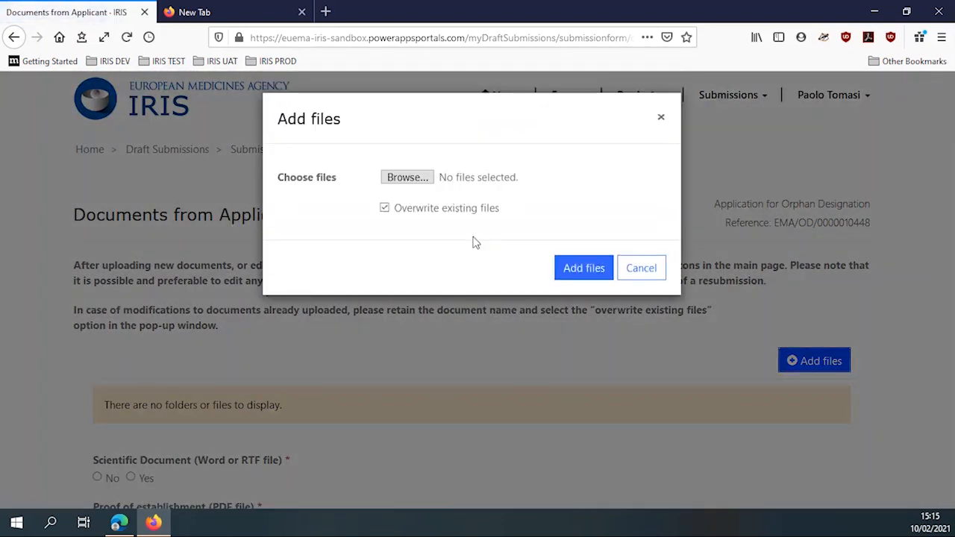
click(409, 179)
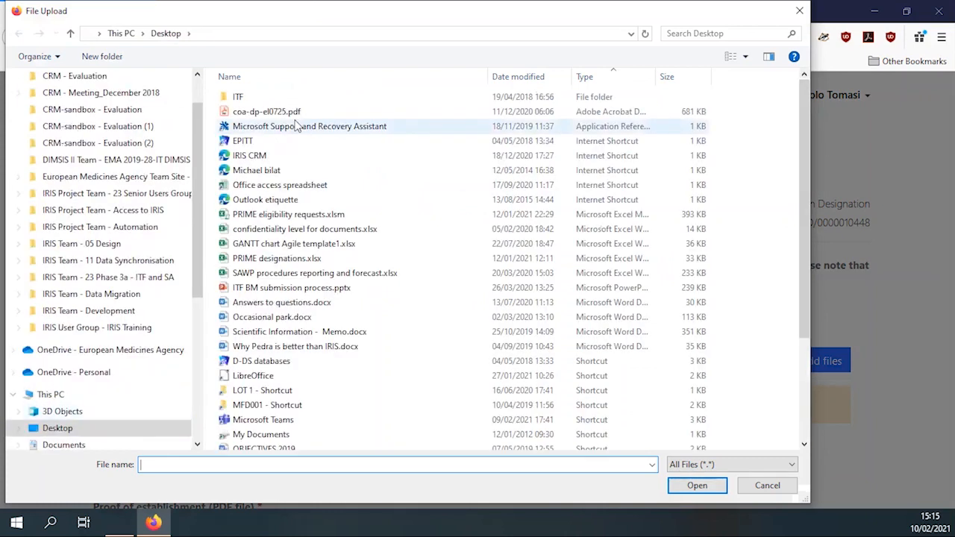
click(269, 112)
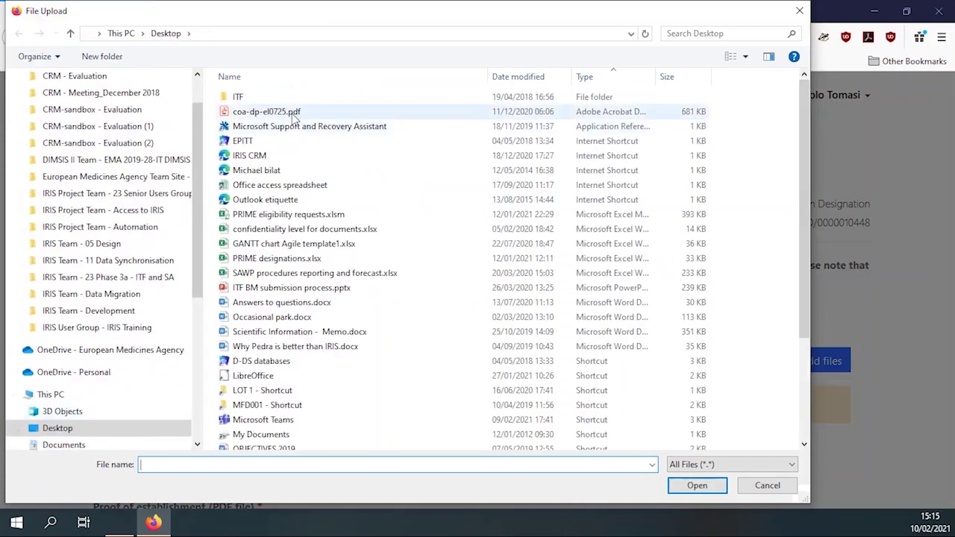
click(697, 486)
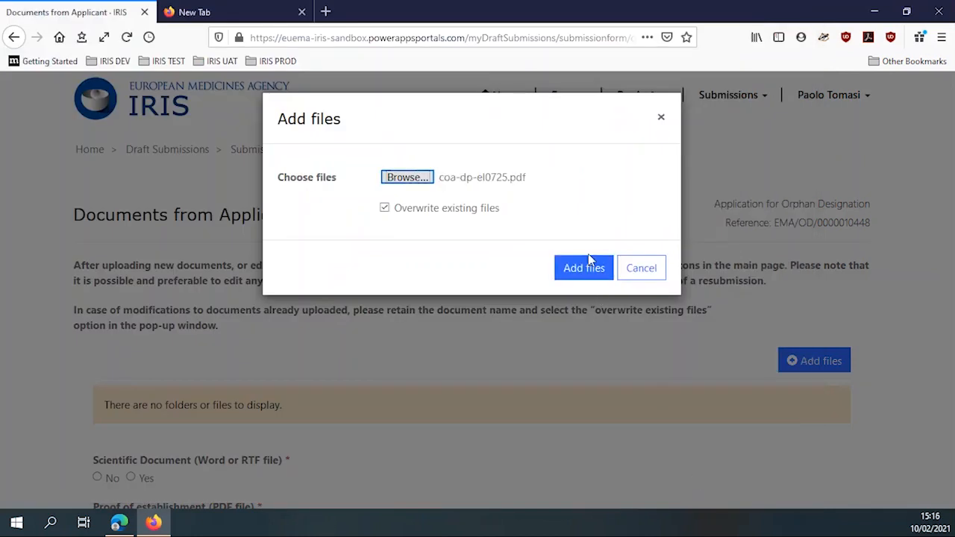
click(586, 265)
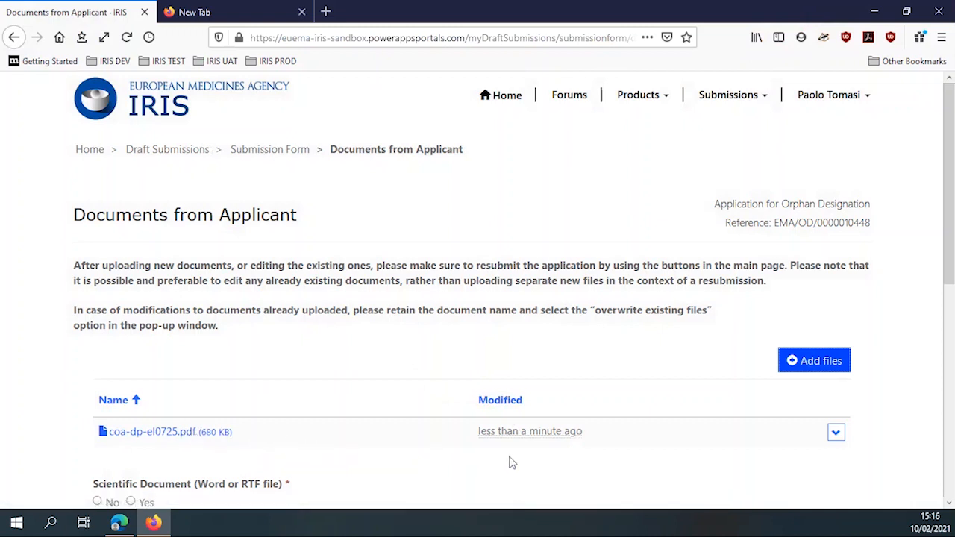
scroll(512, 463, down, 1)
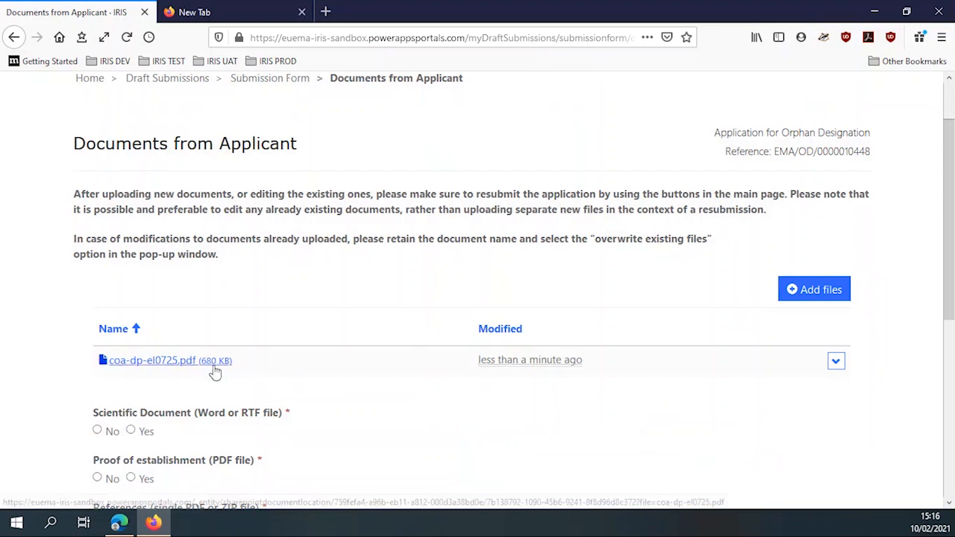
scroll(348, 413, down, 1)
scroll(224, 388, down, 2)
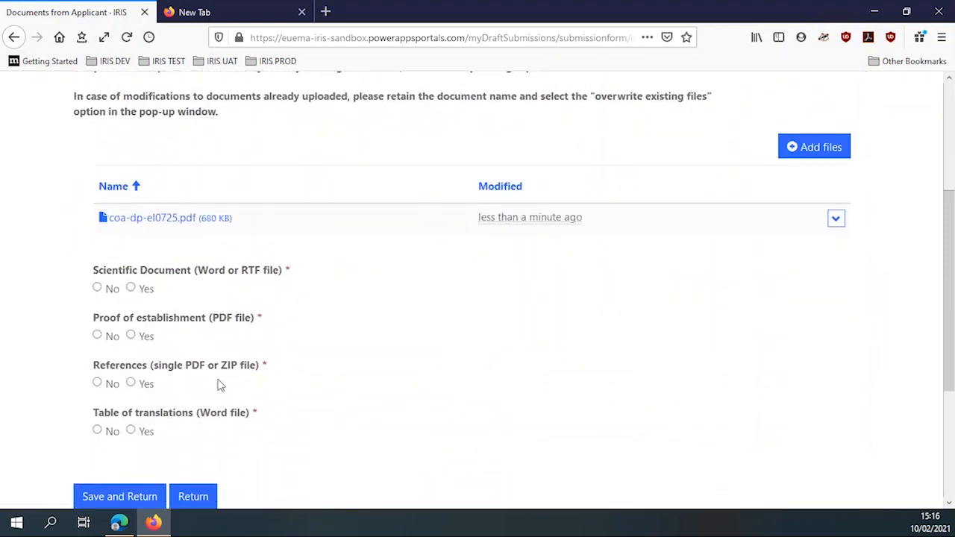
- Answer Yes for Scientific Document, Proof of establishment, References and Table of translations, then save
click(130, 288)
click(131, 337)
click(131, 383)
click(130, 431)
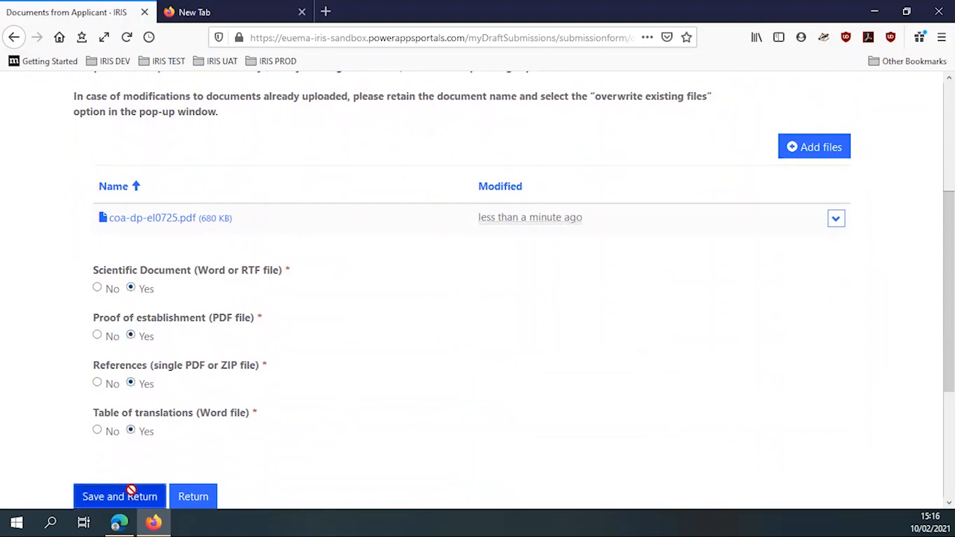
click(132, 496)
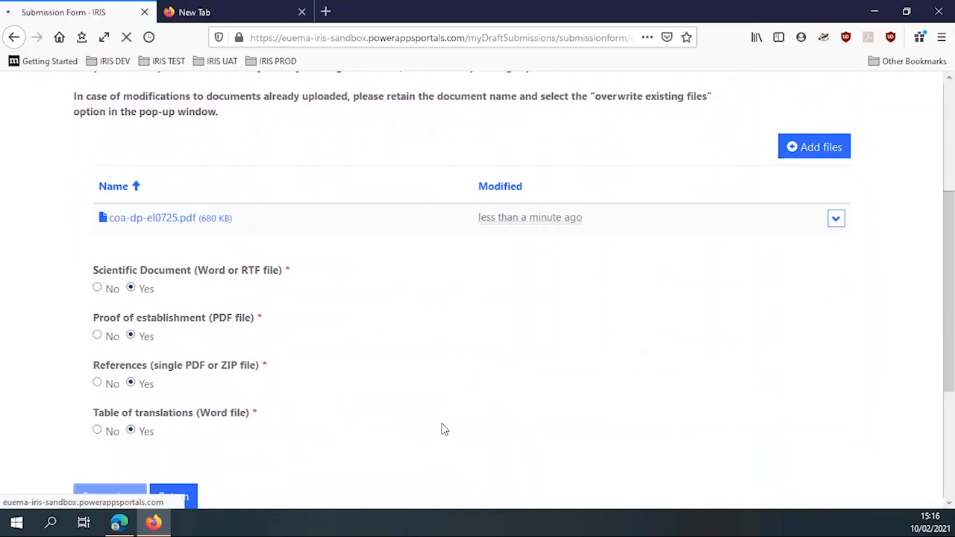
scroll(418, 334, down, 2)
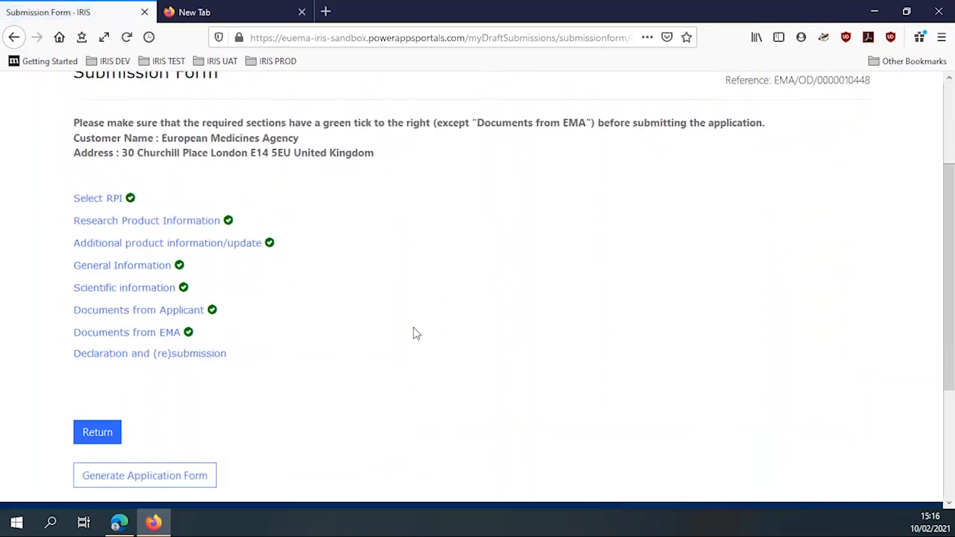
click(129, 337)
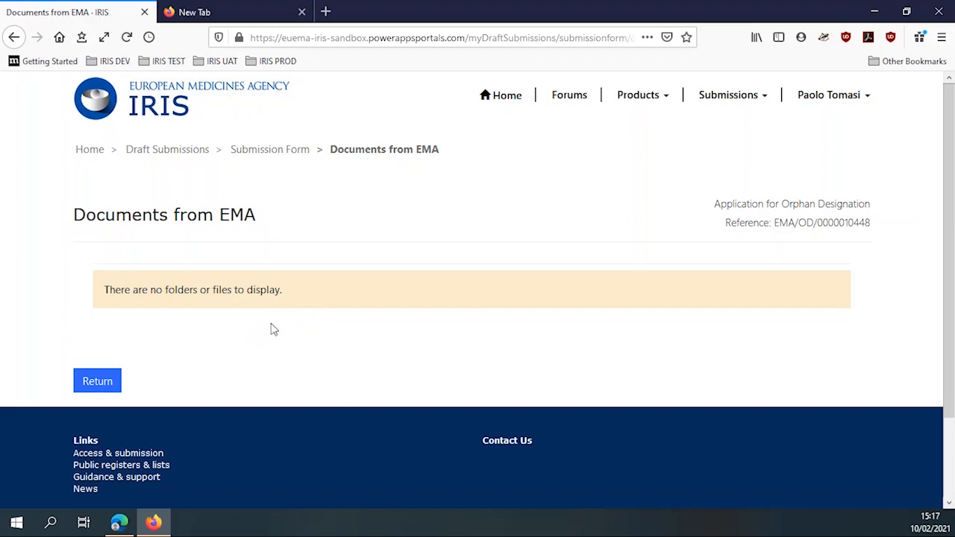
click(101, 390)
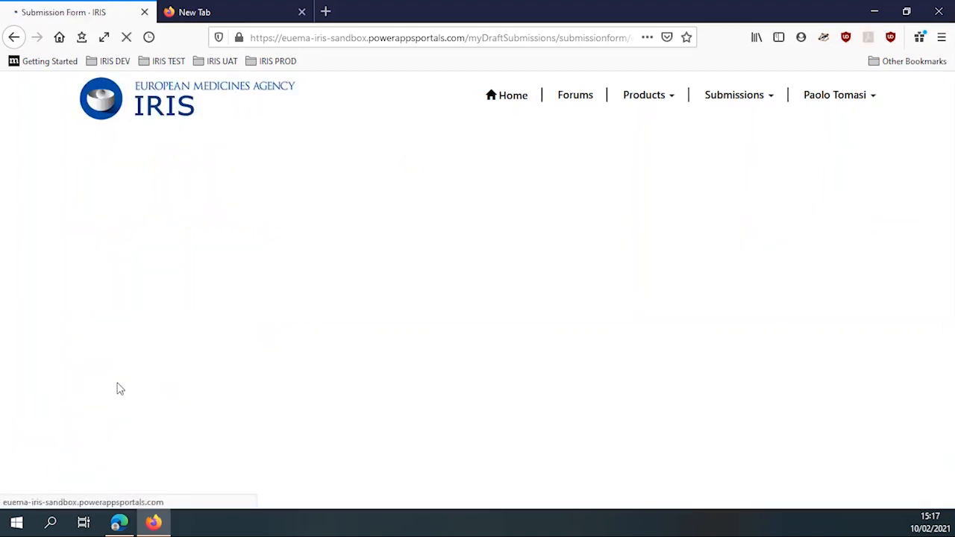
scroll(183, 369, down, 2)
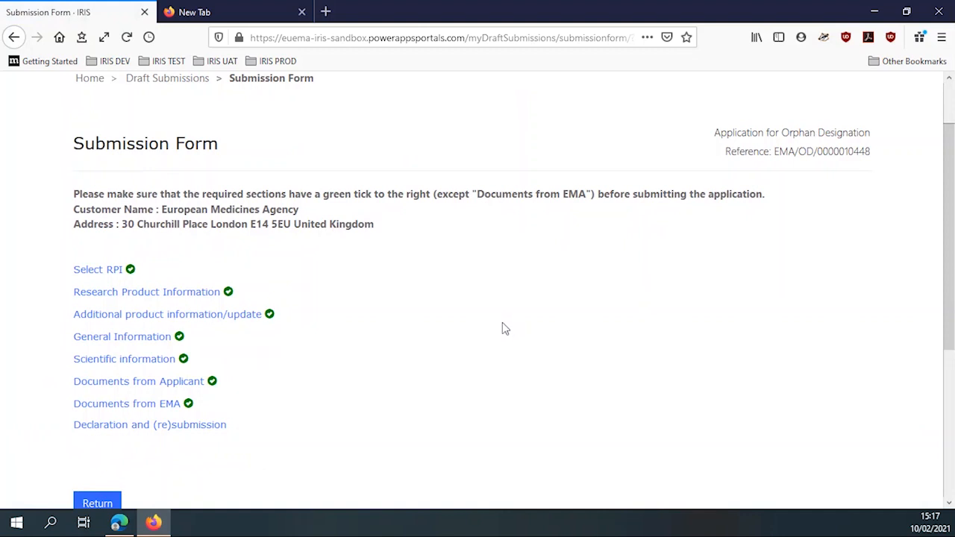
- Confirm the authorised-signatory declaration, keep SME status No, and request submission of the application
click(187, 431)
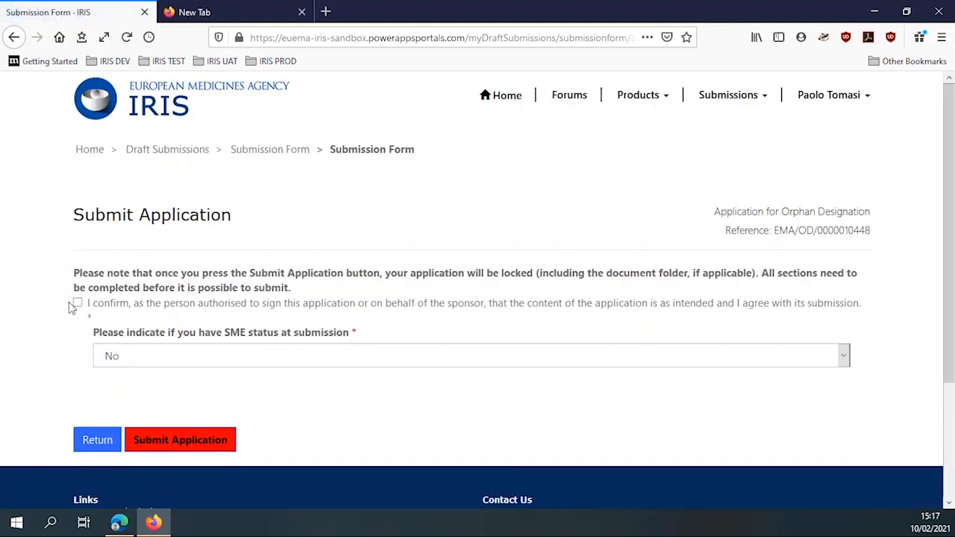
click(77, 303)
click(250, 366)
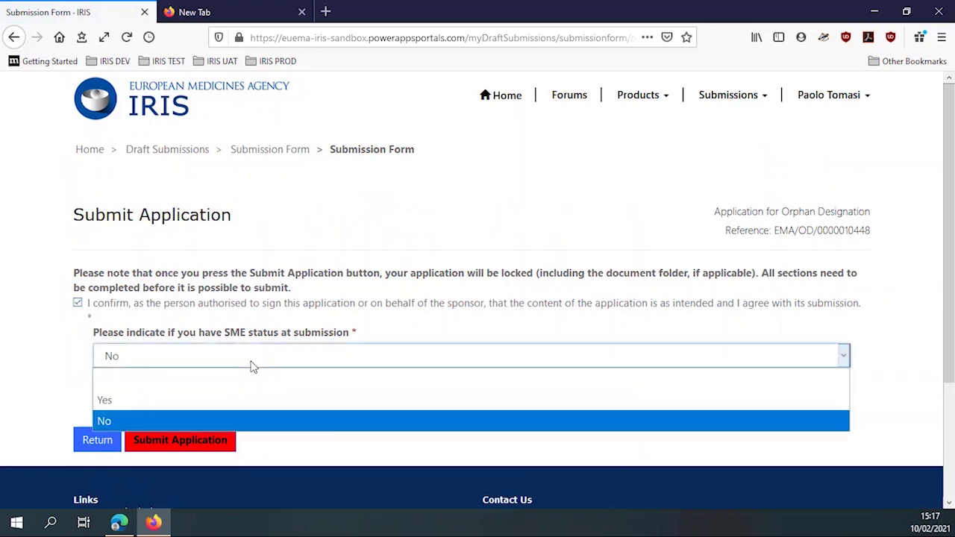
click(221, 422)
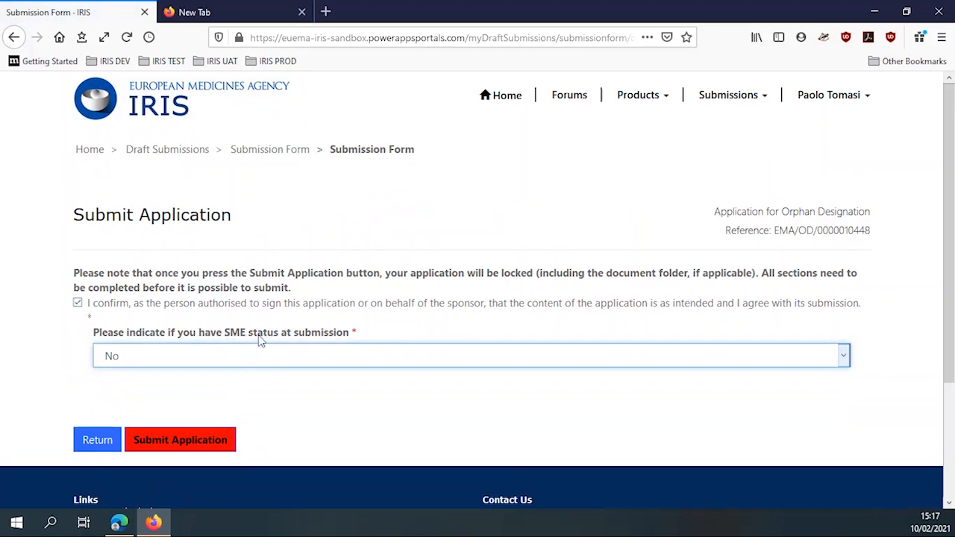
click(182, 439)
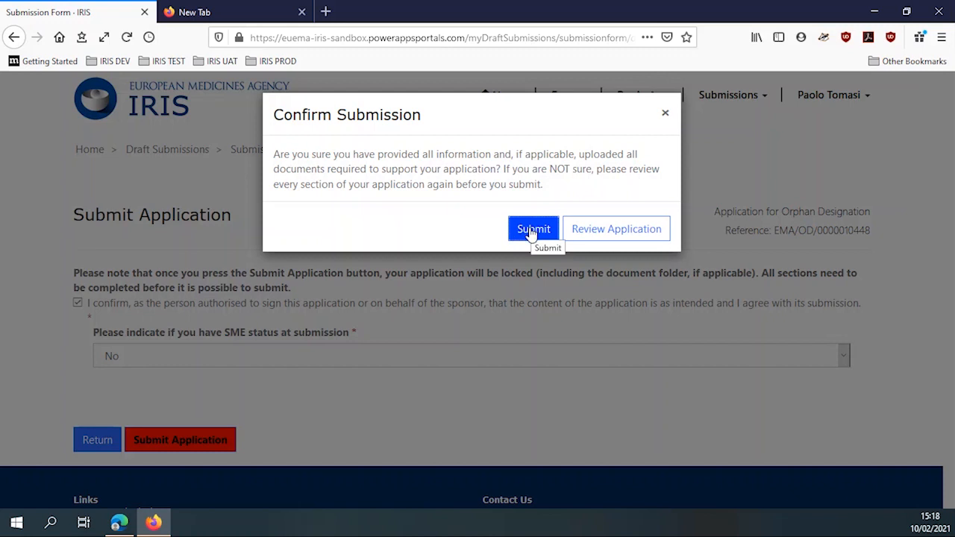
click(532, 234)
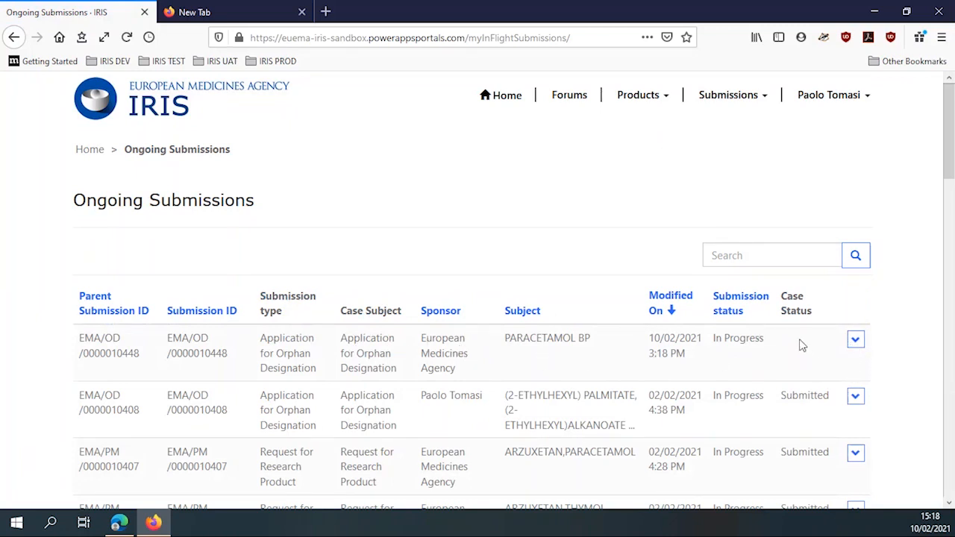
click(857, 342)
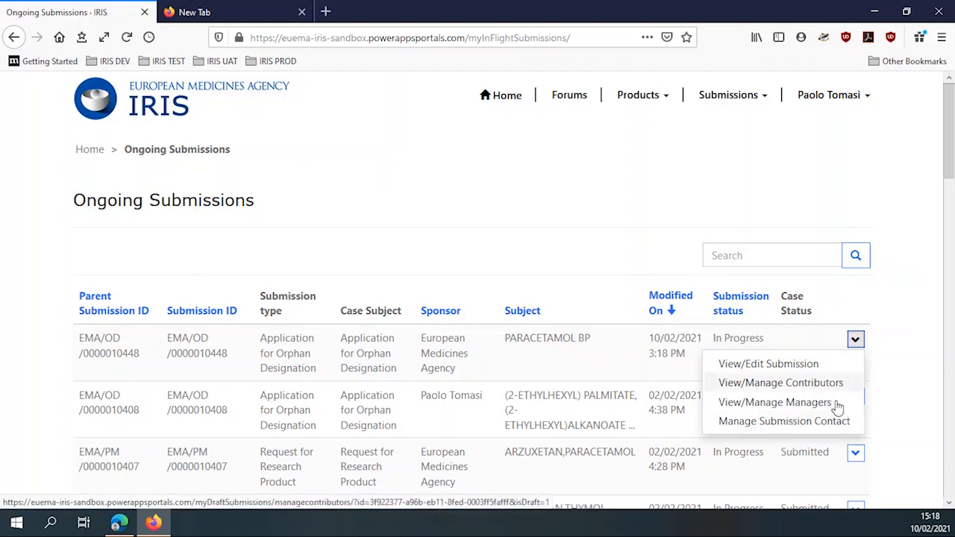
click(891, 418)
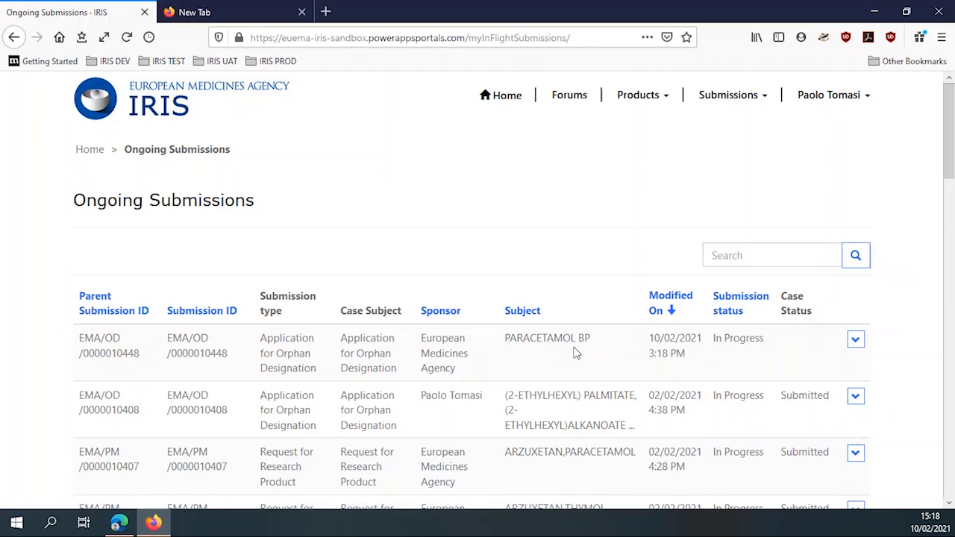